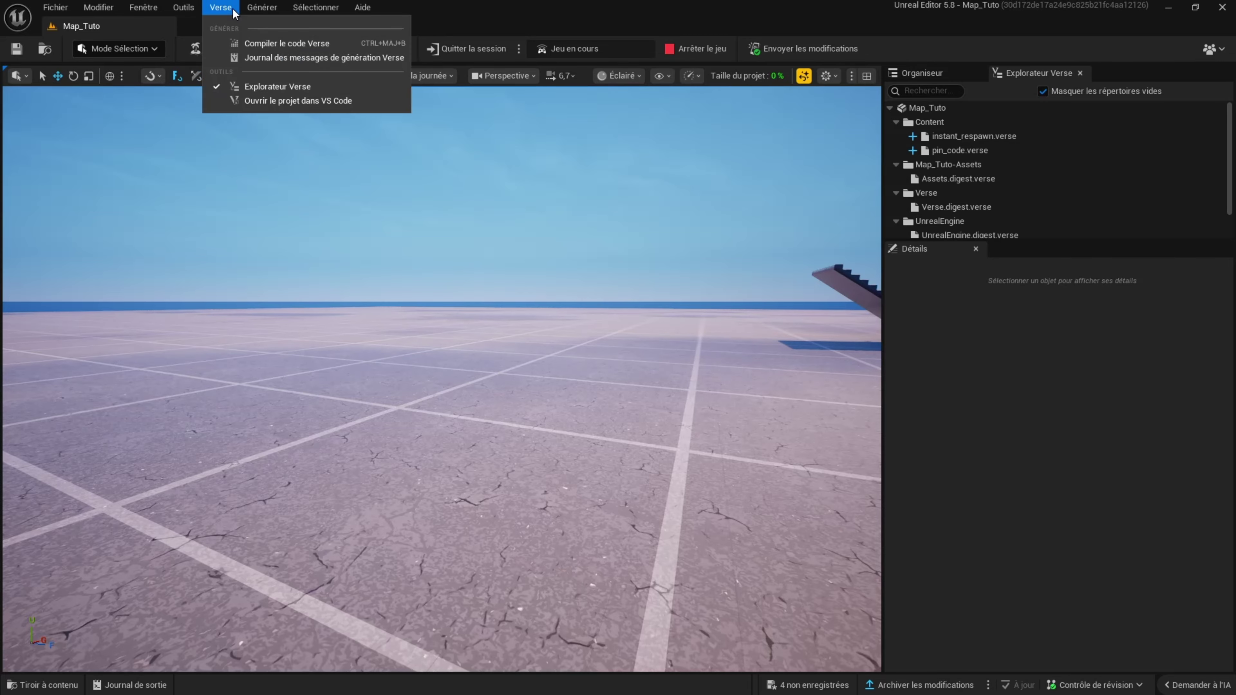
- In the Verse Explorer, create an empty Verse script named 1HeVENT in the Content folder
left_click(271, 89)
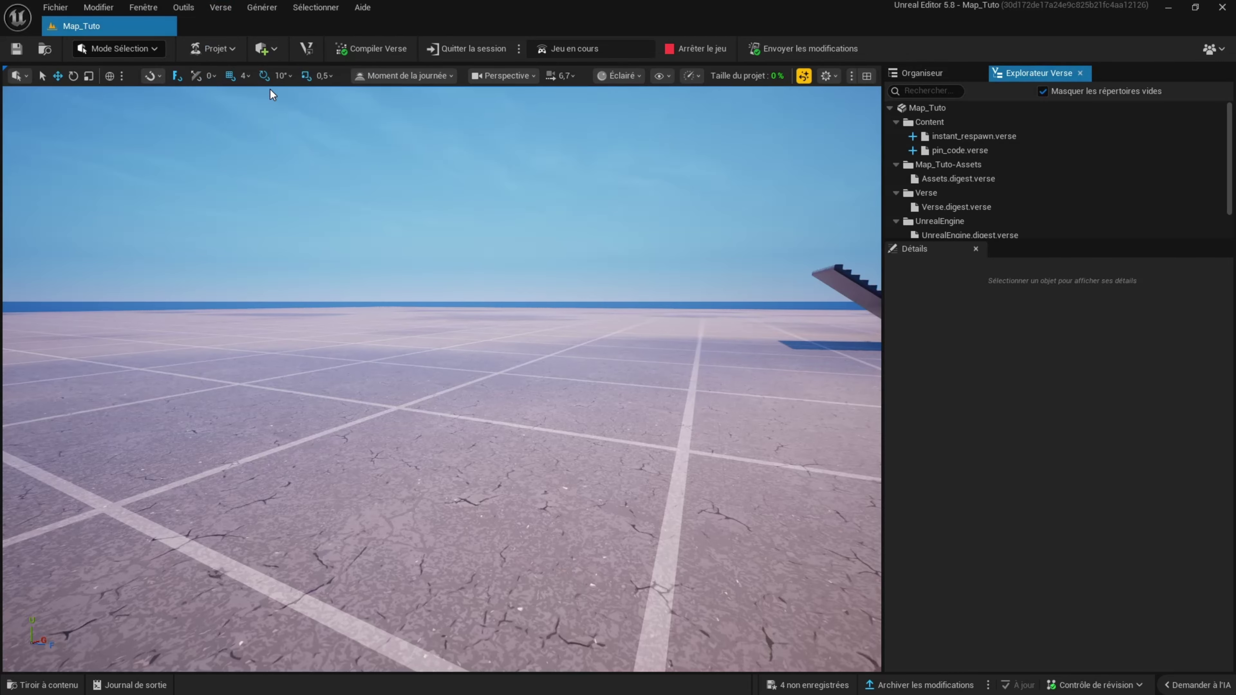
right_click(971, 122)
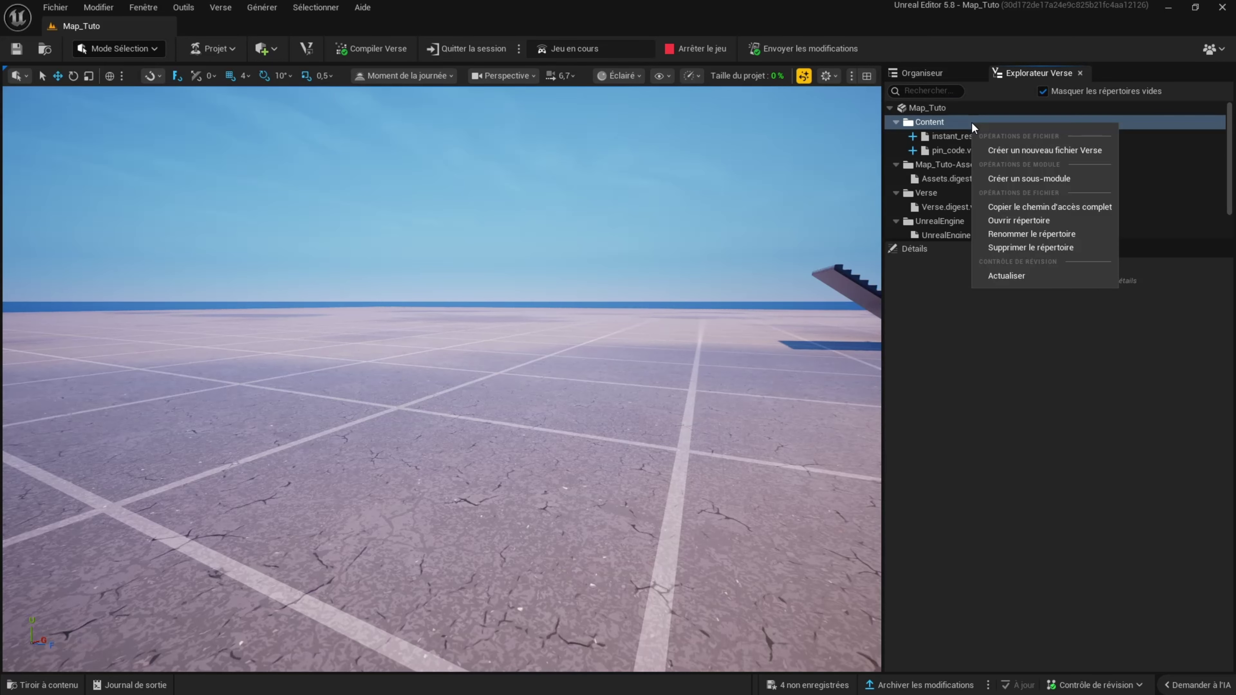
left_click(1019, 151)
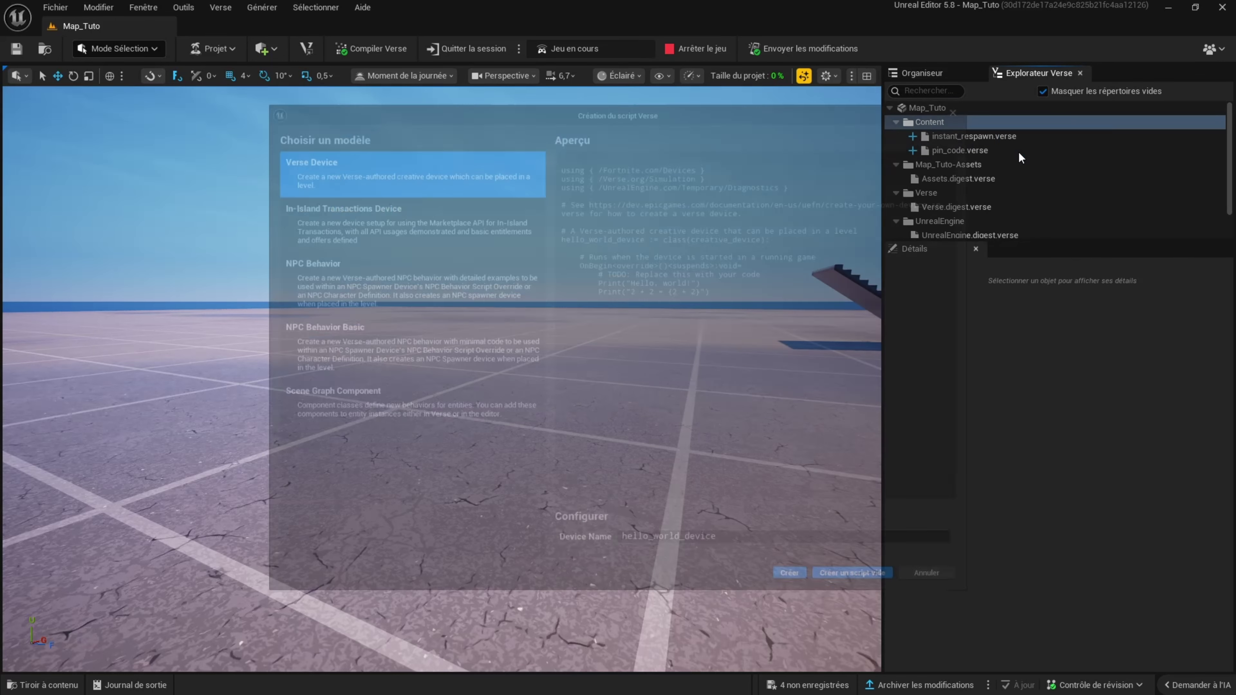
left_click_drag(764, 560, 581, 568)
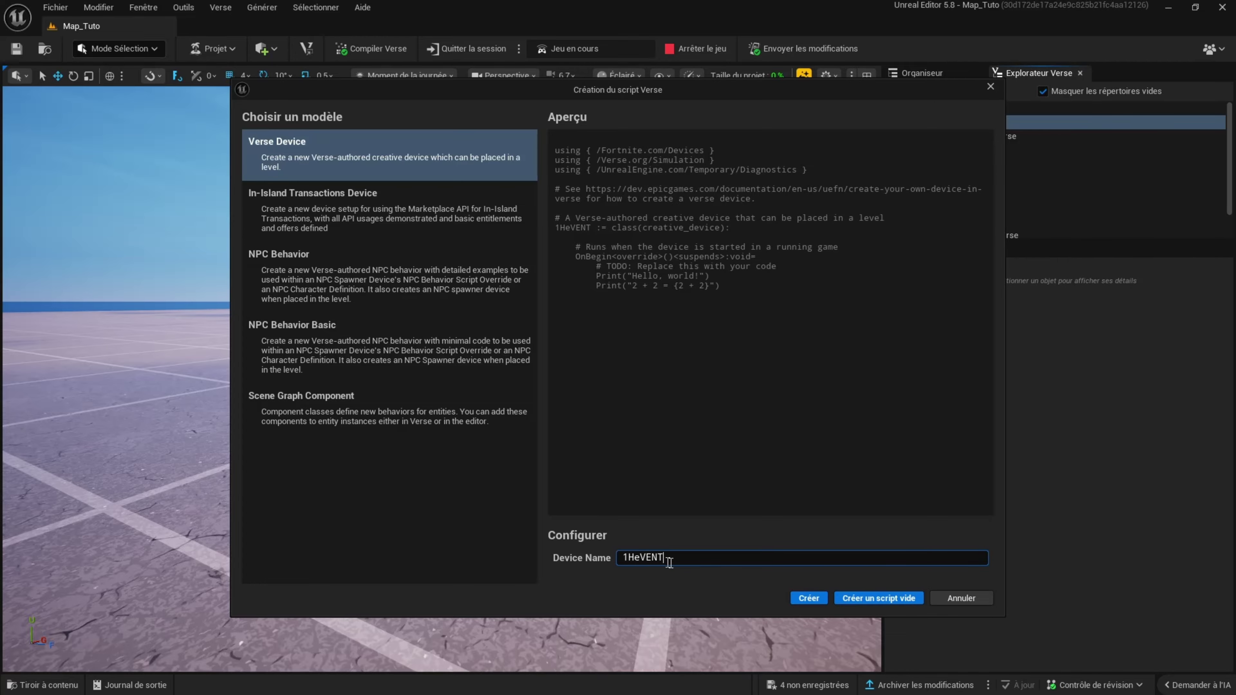
left_click(875, 602)
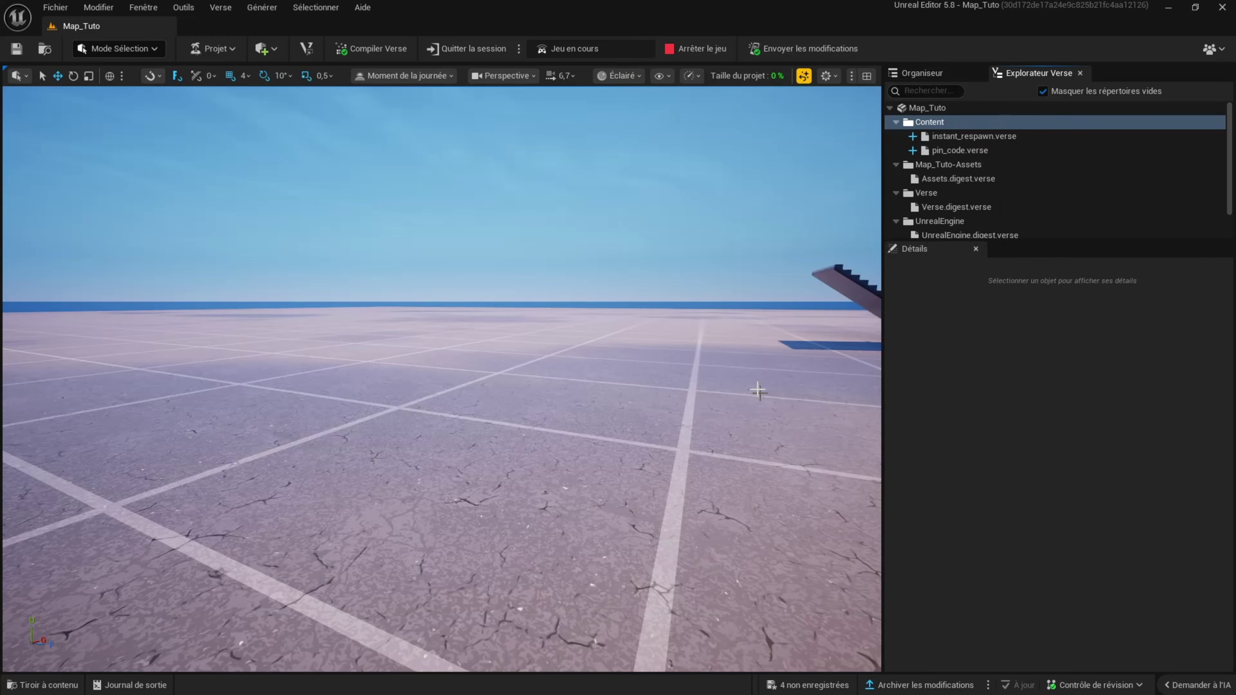
left_click(714, 504)
- Replace the whole content of 1HeVENT.verse with the copied hourly countdown code and close the code editor
left_click(981, 137)
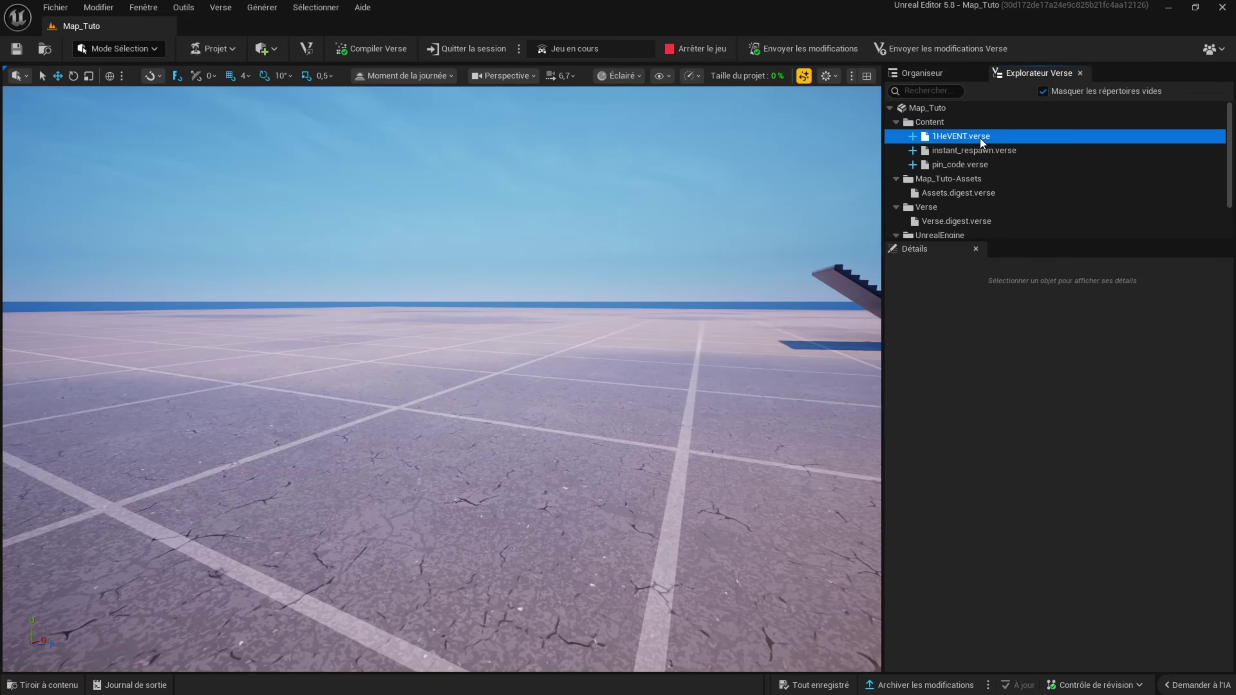
double_click(980, 138)
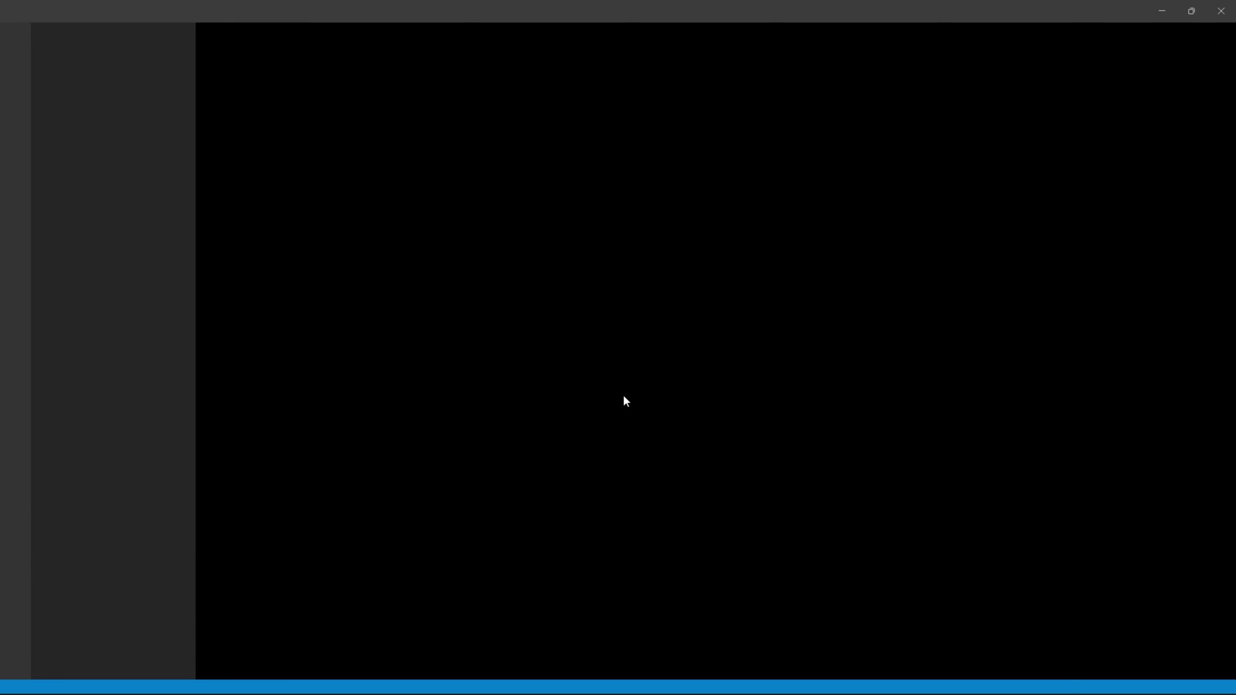
key("ctrl+a")
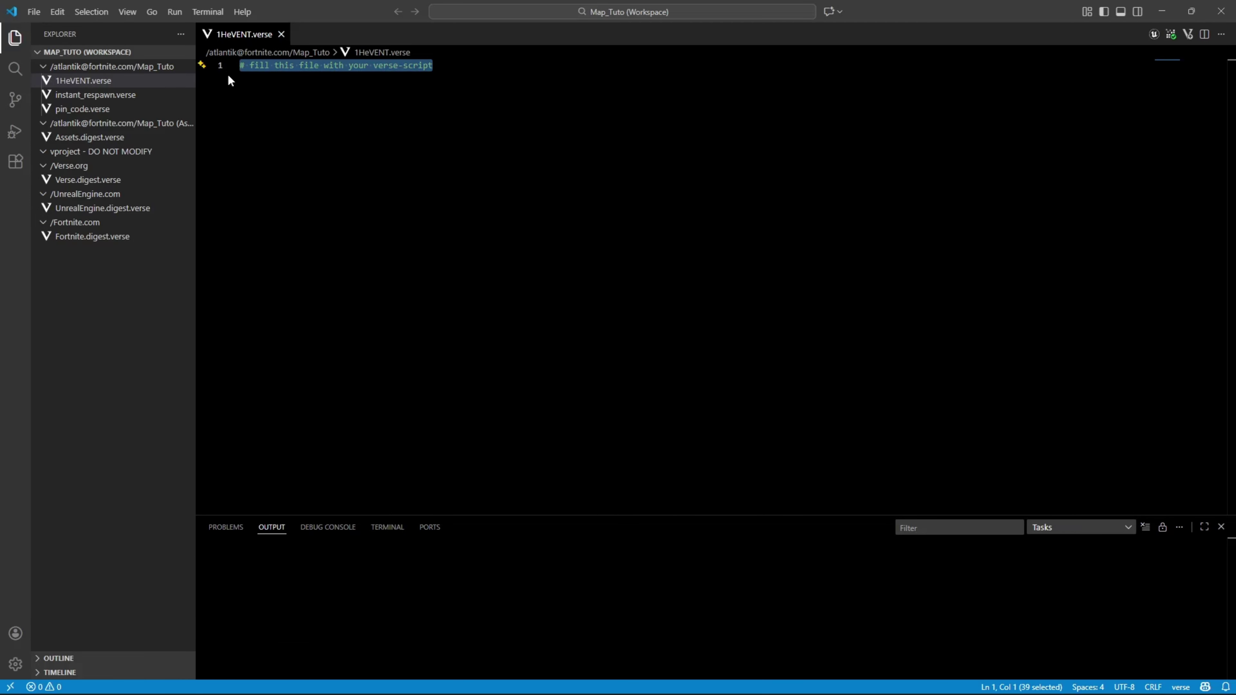
key("ctrl+v")
scroll(237, 86, "up", 7)
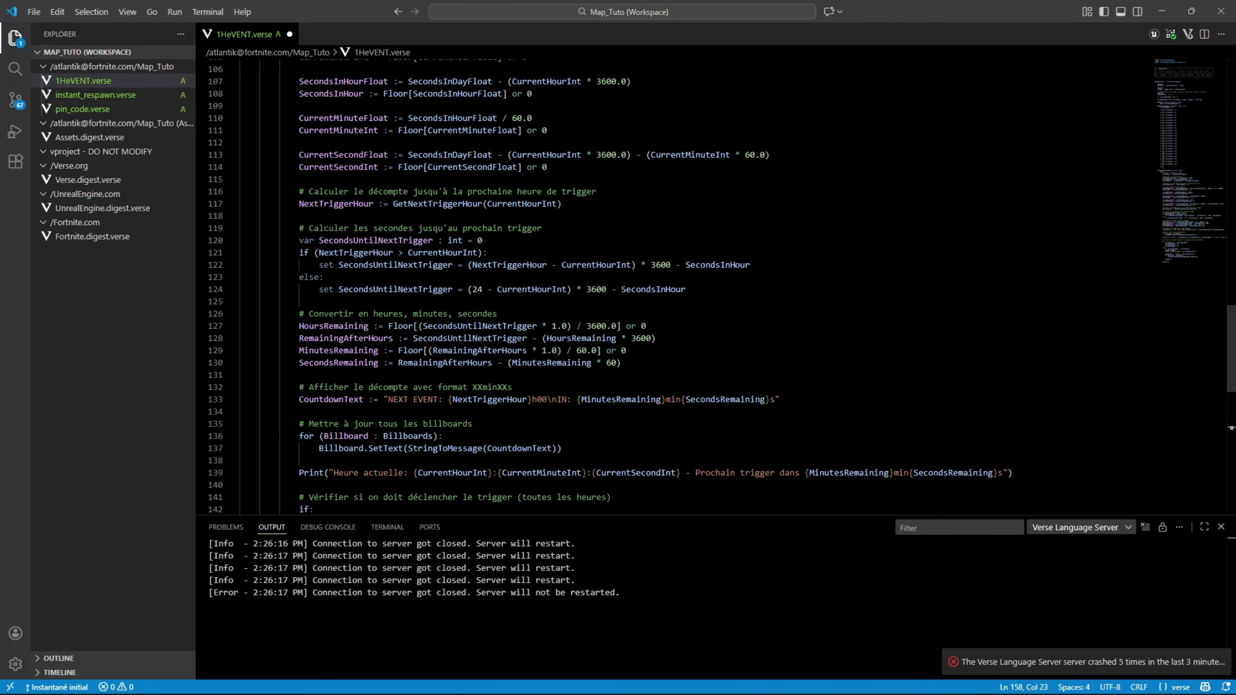
scroll(671, 283, "up", 10)
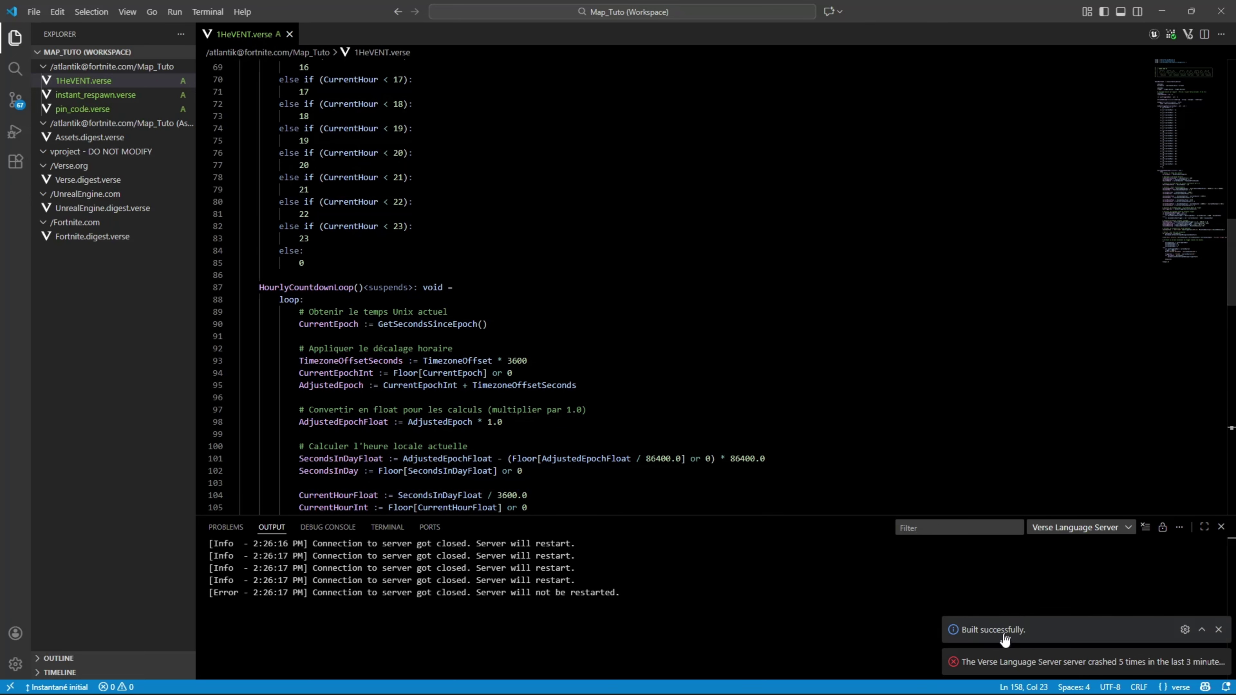
left_click(1227, 15)
- Place the EveryHourEvent device from the Map_Tuto content folder on the ground in the level
left_click(43, 687)
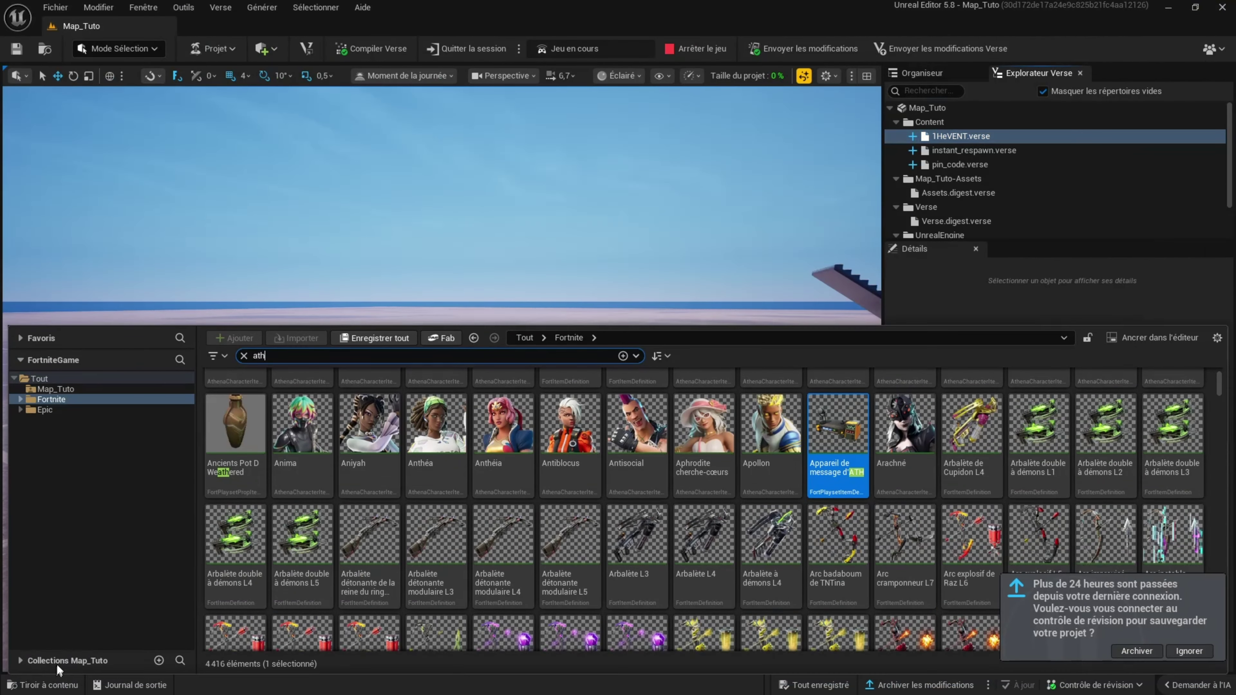
left_click(243, 356)
left_click(55, 389)
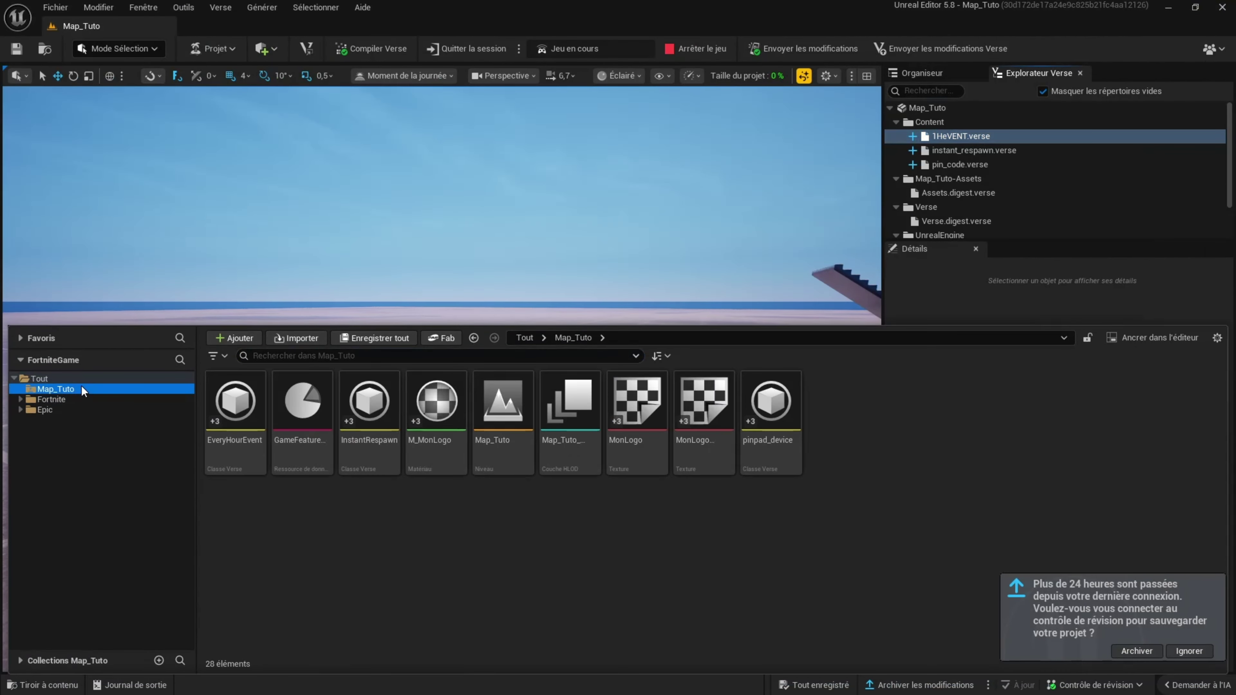
left_click_drag(218, 400, 471, 524)
right_click_drag(471, 523, 525, 565)
key("s")
key("w")
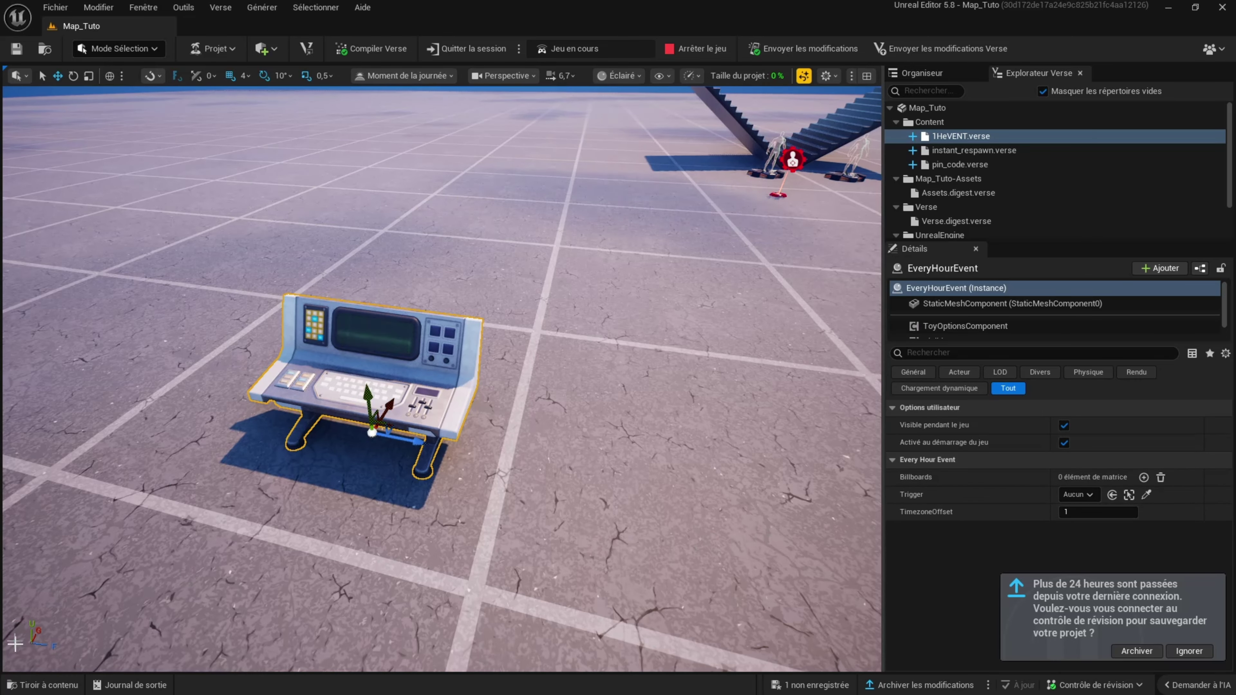
- Find the Panneau d'affichage device in the Fortnite content with the search PANNEAU and place it above the console
left_click(55, 685)
left_click(128, 399)
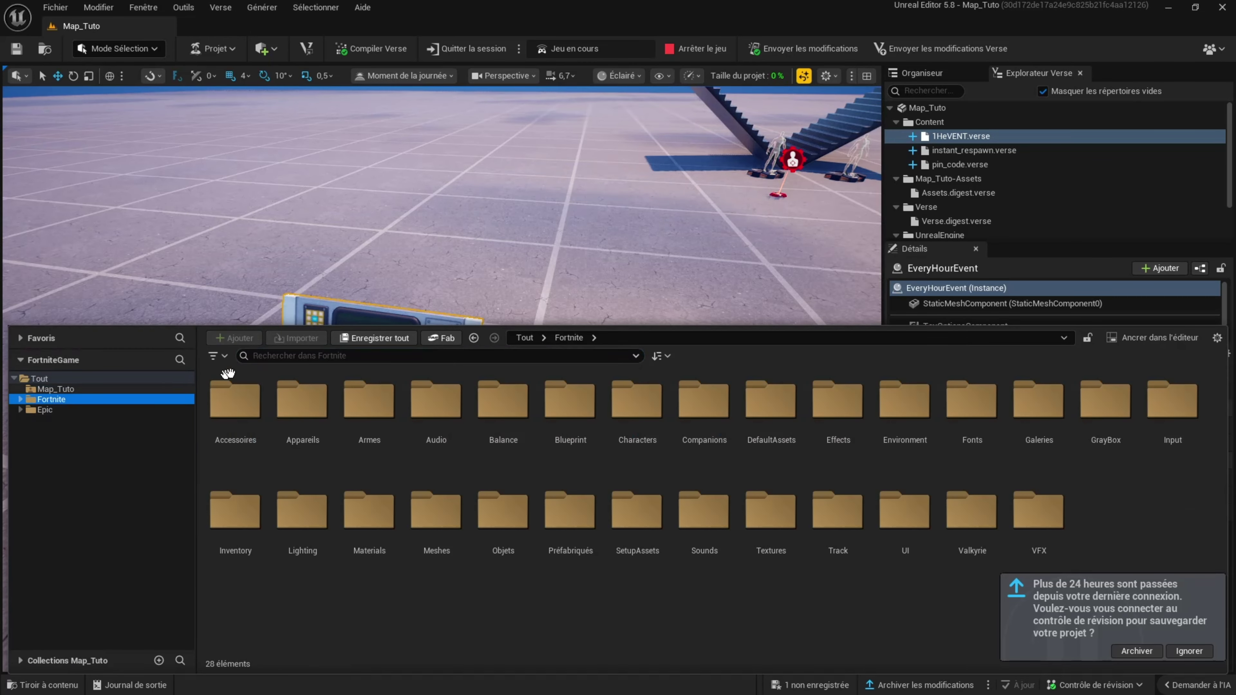
type("PANNEAU")
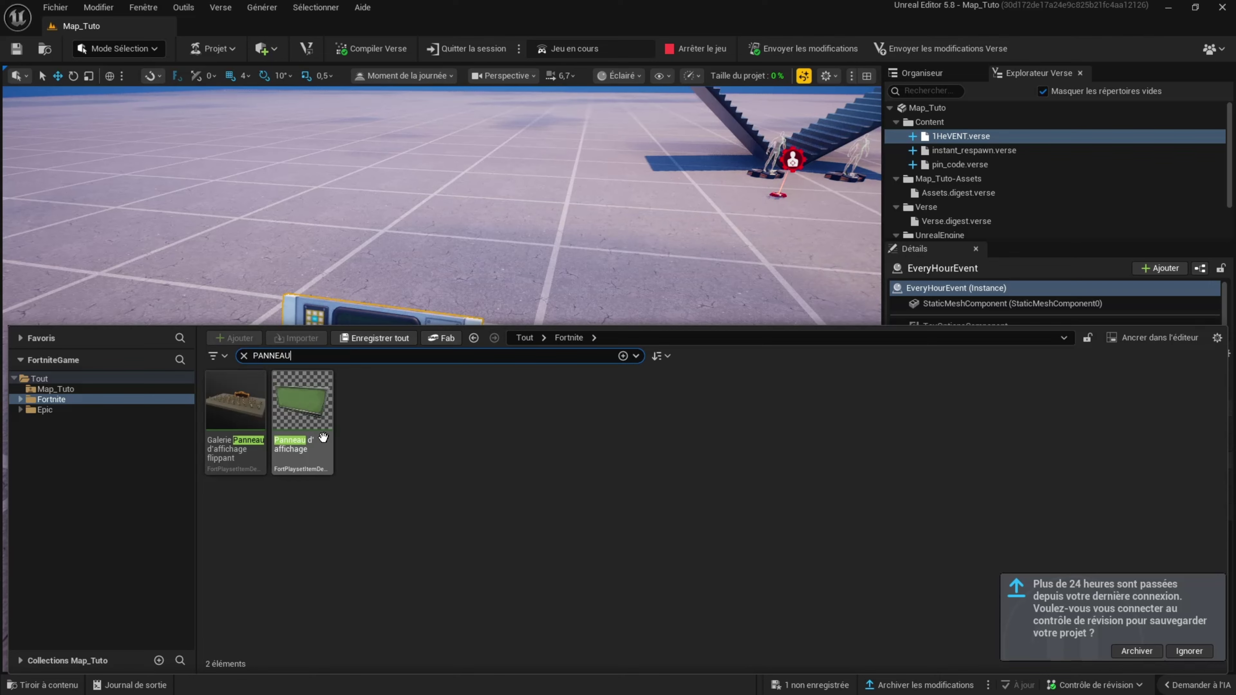
left_click_drag(302, 400, 418, 285)
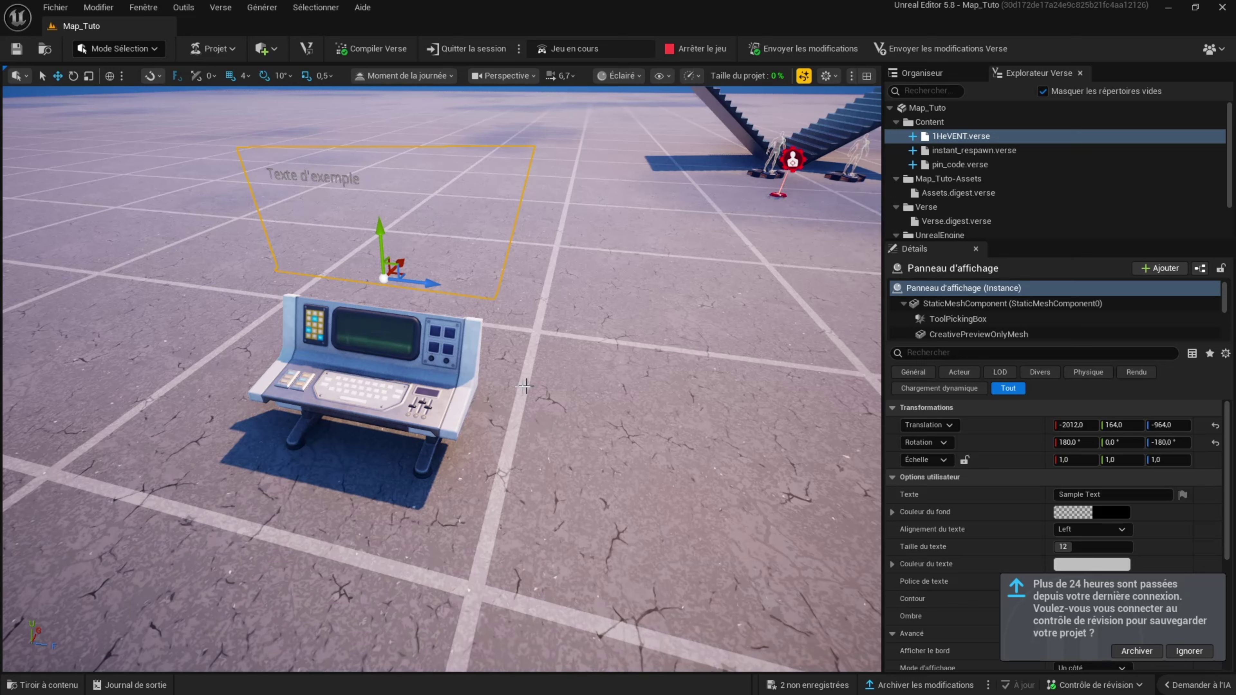
- Center the billboard's Sample Text and set its text size to 18
left_click_drag(1100, 495, 1062, 500)
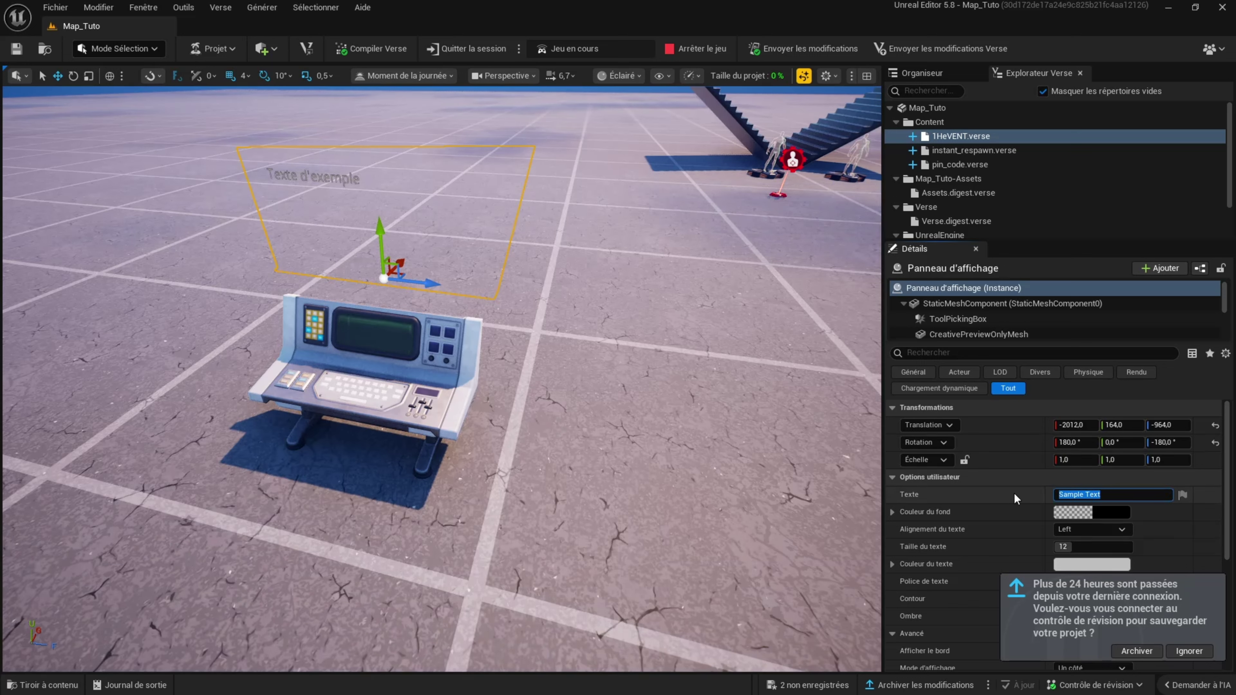
key("Return")
left_click(1090, 529)
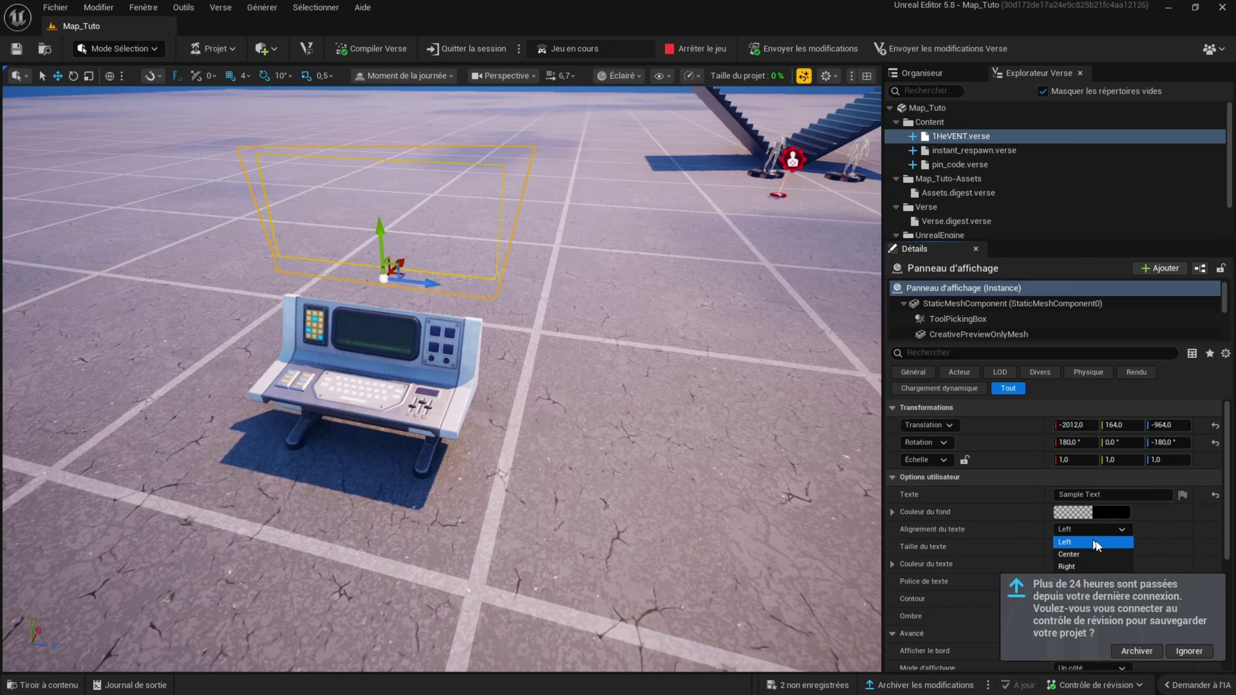
left_click(1068, 557)
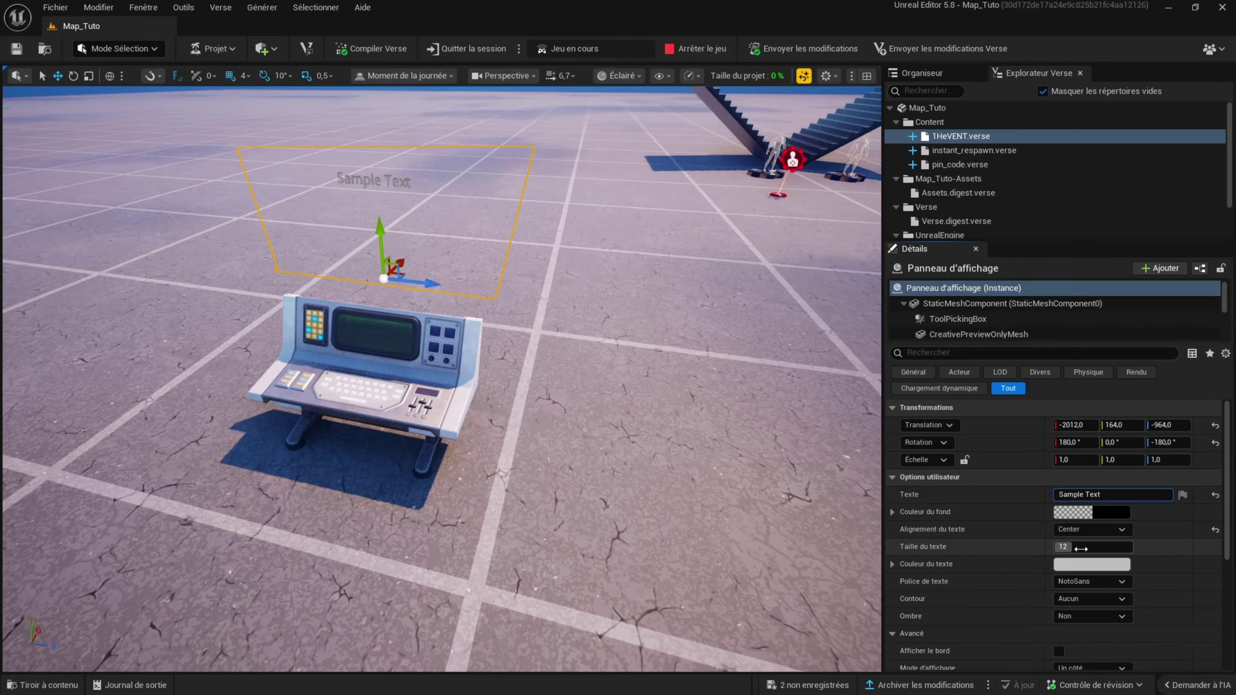
left_click_drag(1078, 547, 1085, 547)
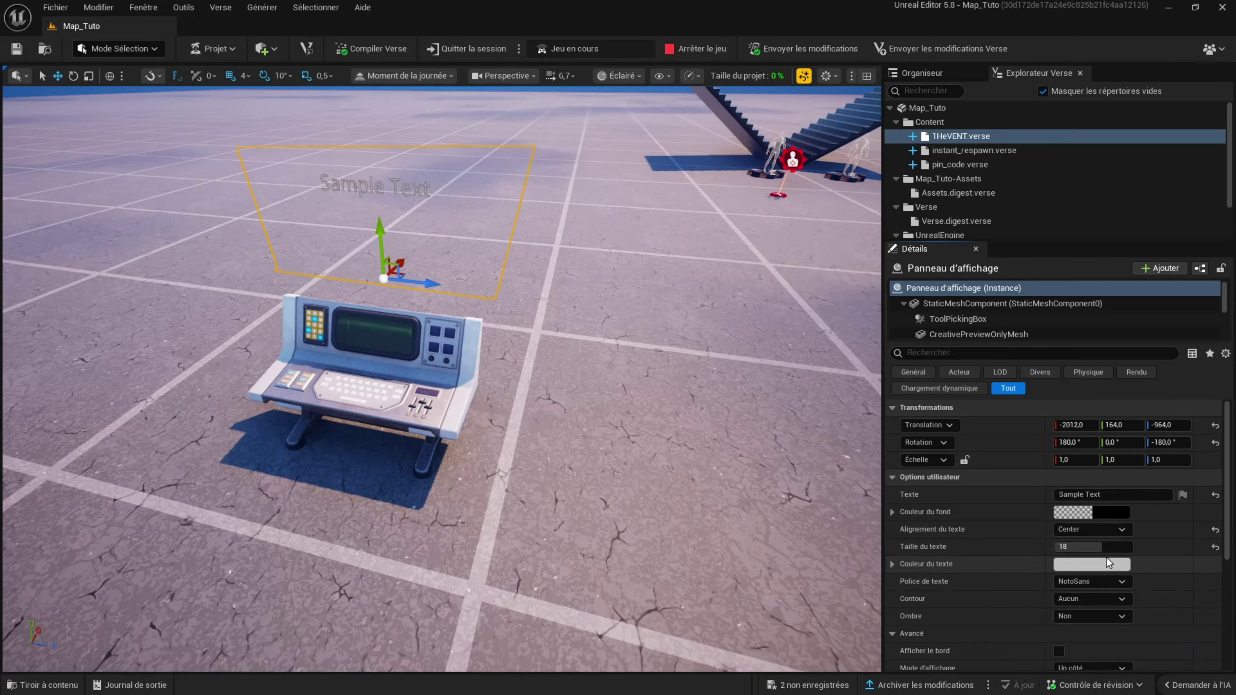
- Set the billboard's text color to saturated dark red, hex BF0909FF
left_click(1114, 565)
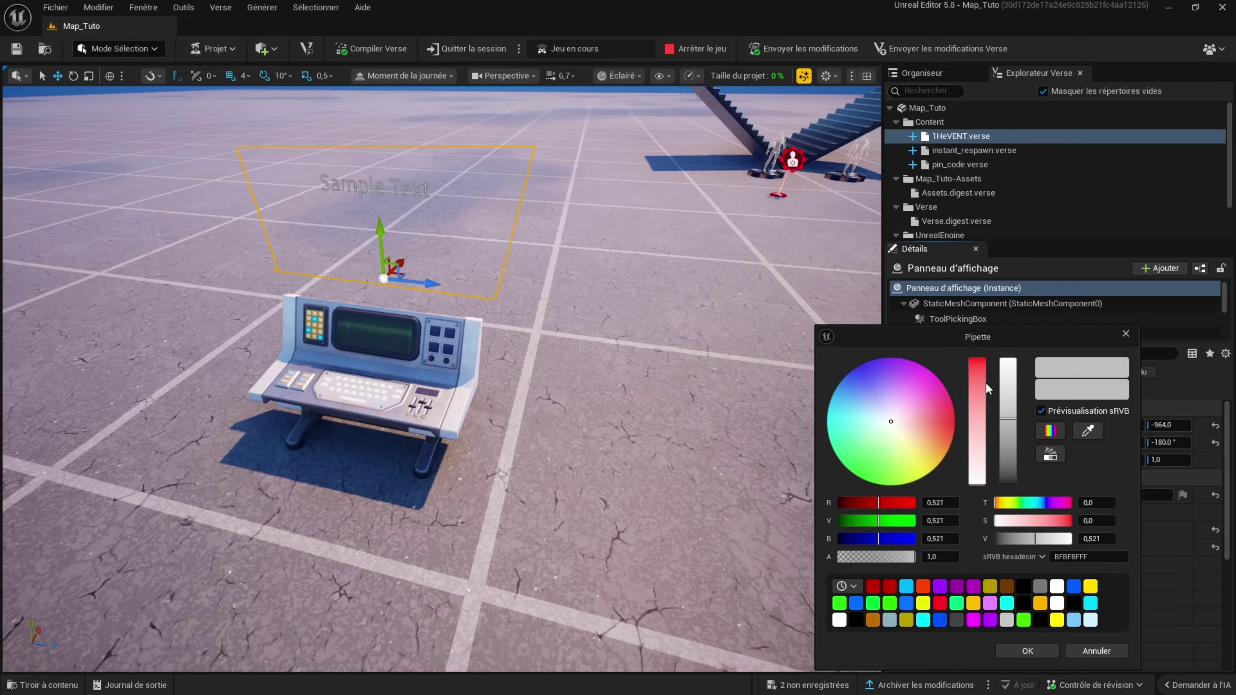
left_click_drag(978, 382, 977, 349)
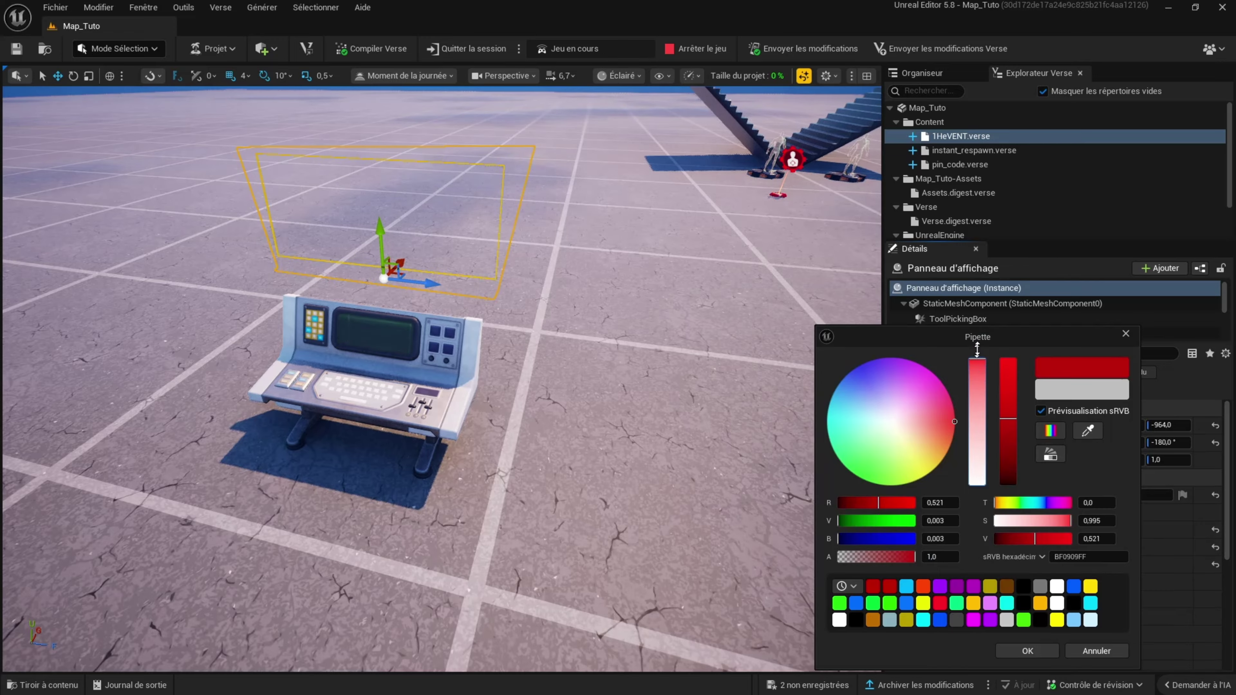
left_click(1027, 650)
- Set the billboard's text font to Roboto and its outline to Léger, leaving the shadow at Non
left_click(1092, 582)
left_click(1069, 594)
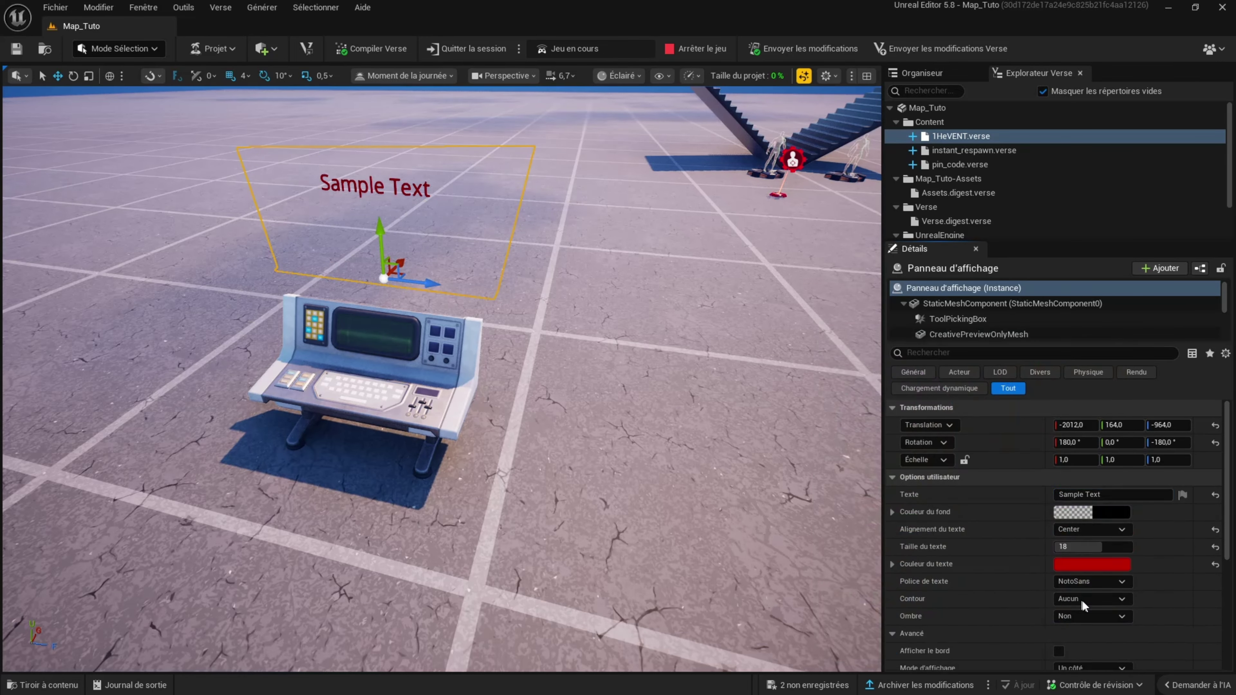
left_click(1092, 599)
left_click(1085, 611)
left_click(1090, 617)
left_click(1086, 627)
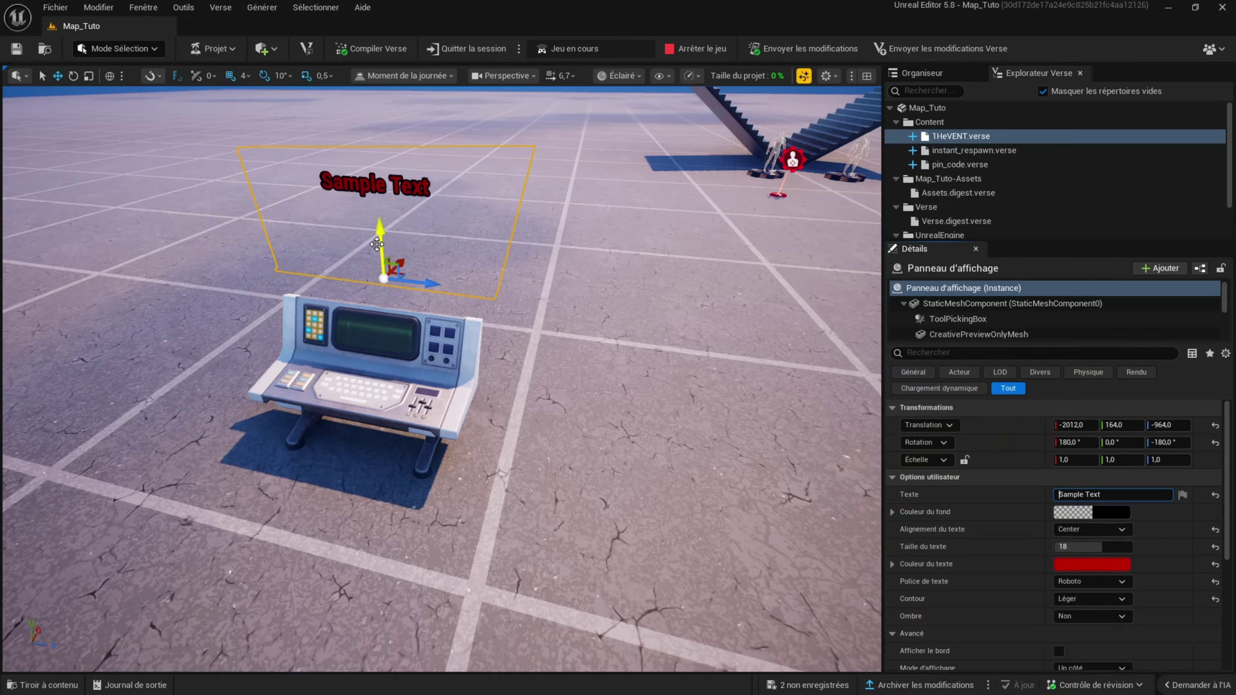
- Lower the billboard to a vertical translation of about 152 above the console and clear its text
left_click_drag(377, 244, 496, 281)
left_click(1105, 494)
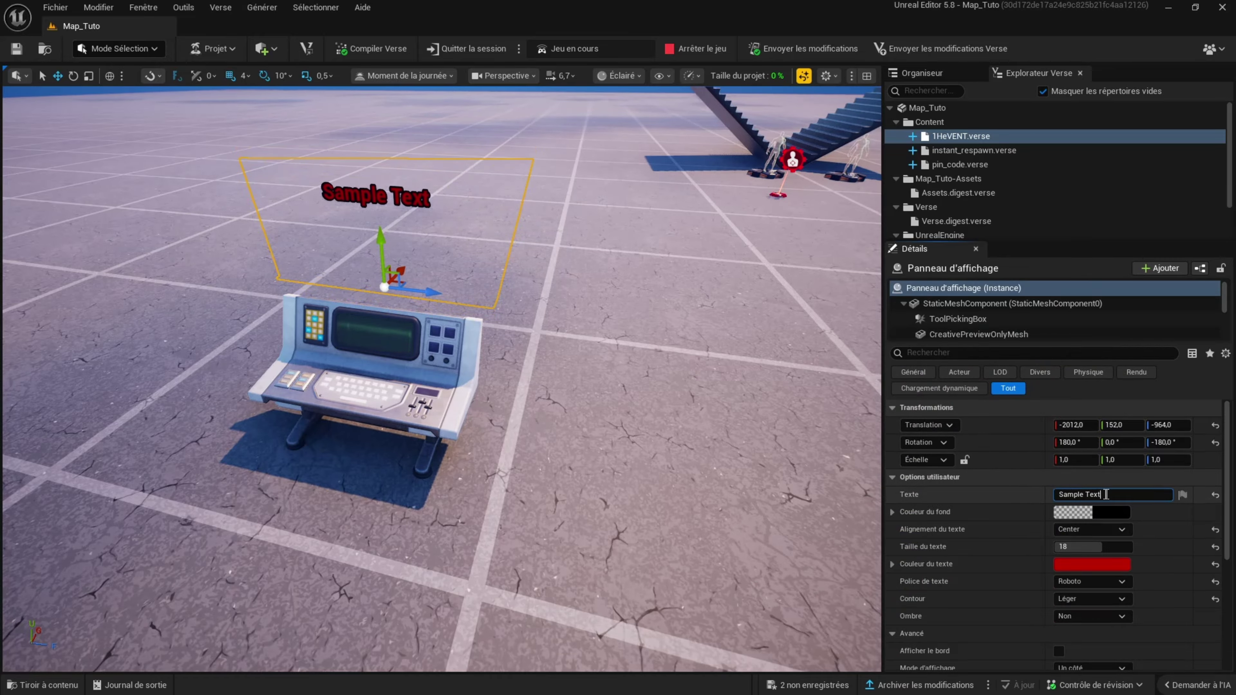
key("BackSpace")
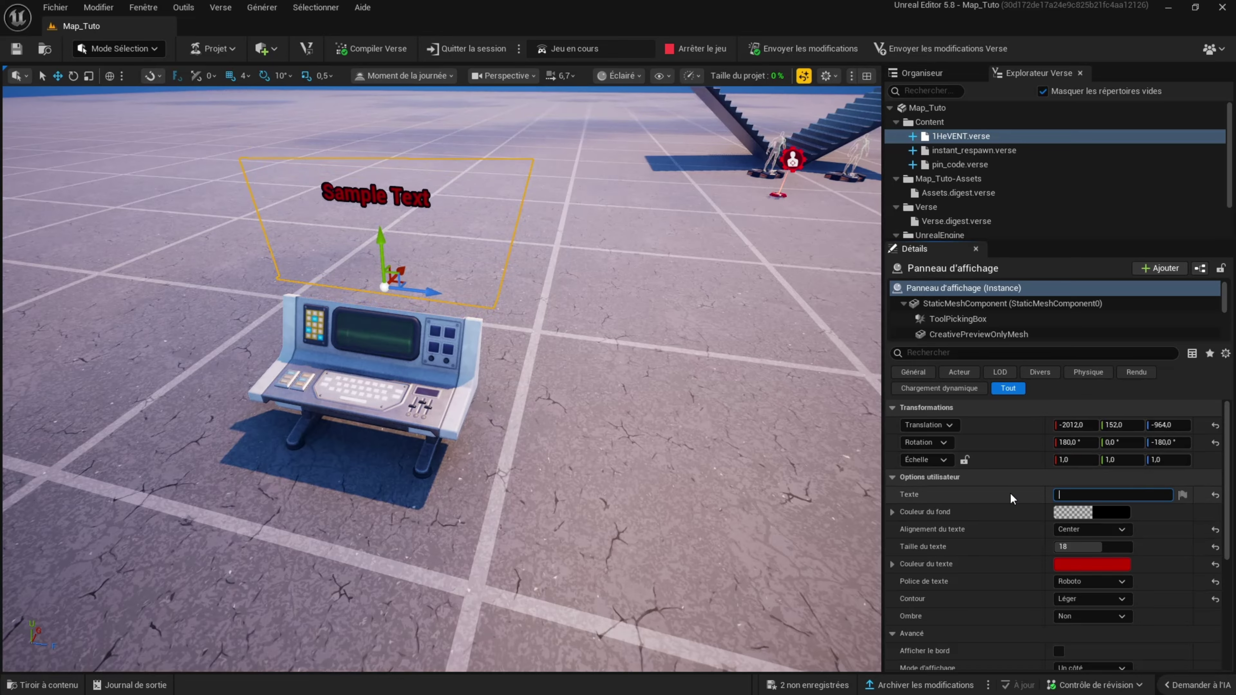
key("Return")
- Add an element to the EveryHourEvent device's Billboards array and assign the Panneau d'affichage in the level to it
left_click(395, 347)
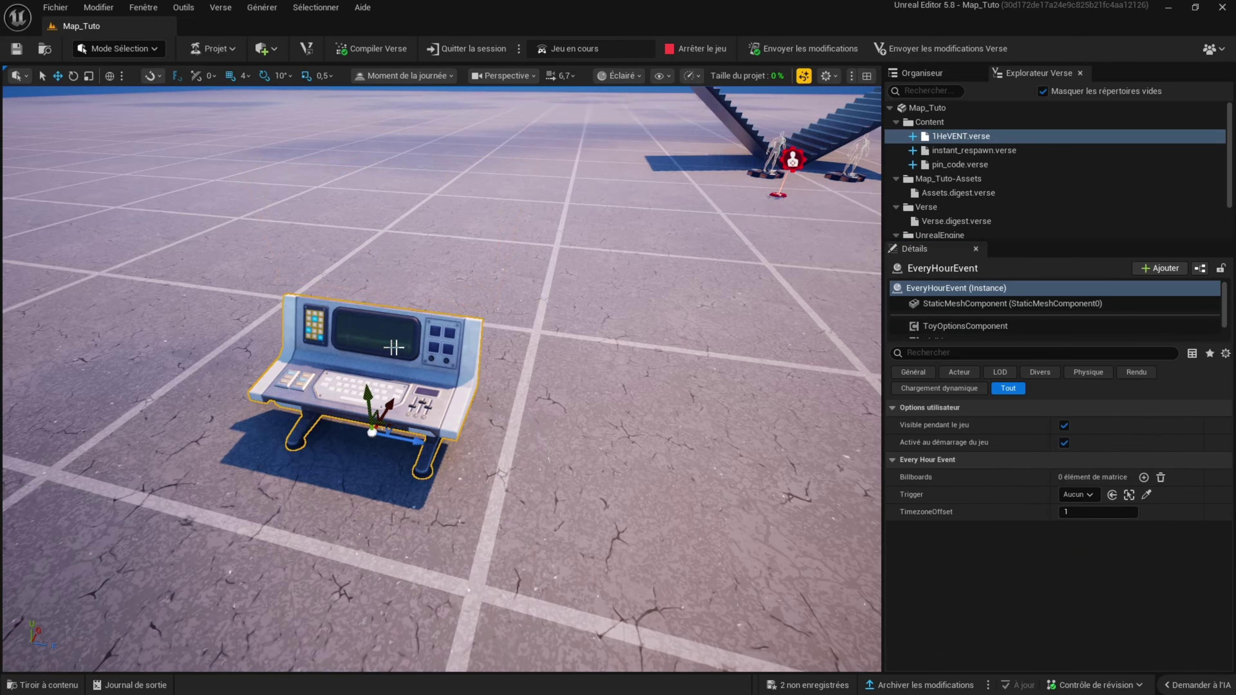
left_click(1144, 478)
left_click(1147, 496)
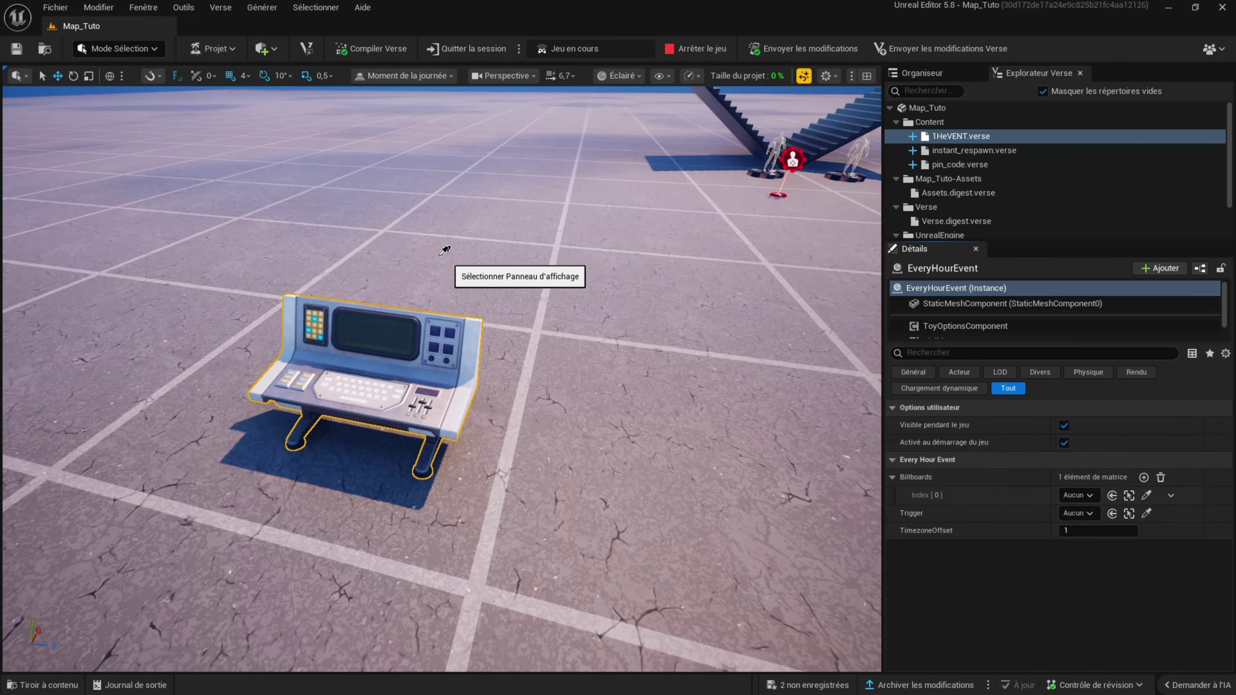
left_click(405, 298)
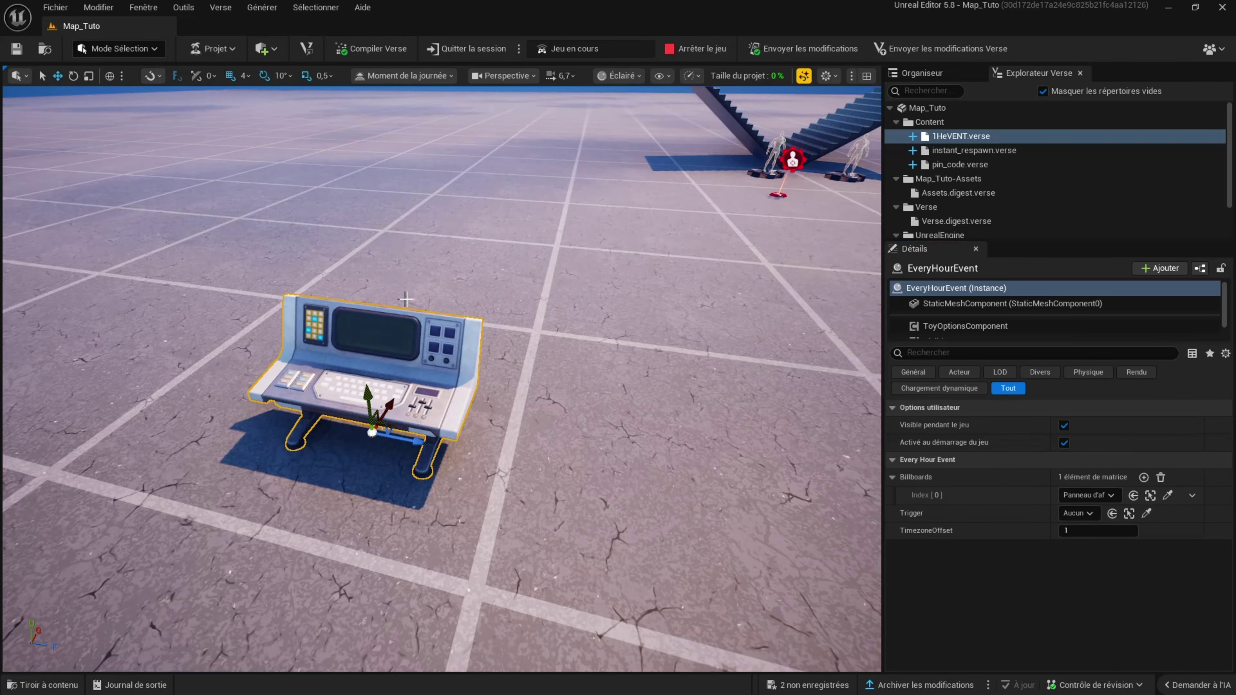
- Add an extra element to the Billboards array and delete it again
left_click(1144, 477)
left_click(1144, 477)
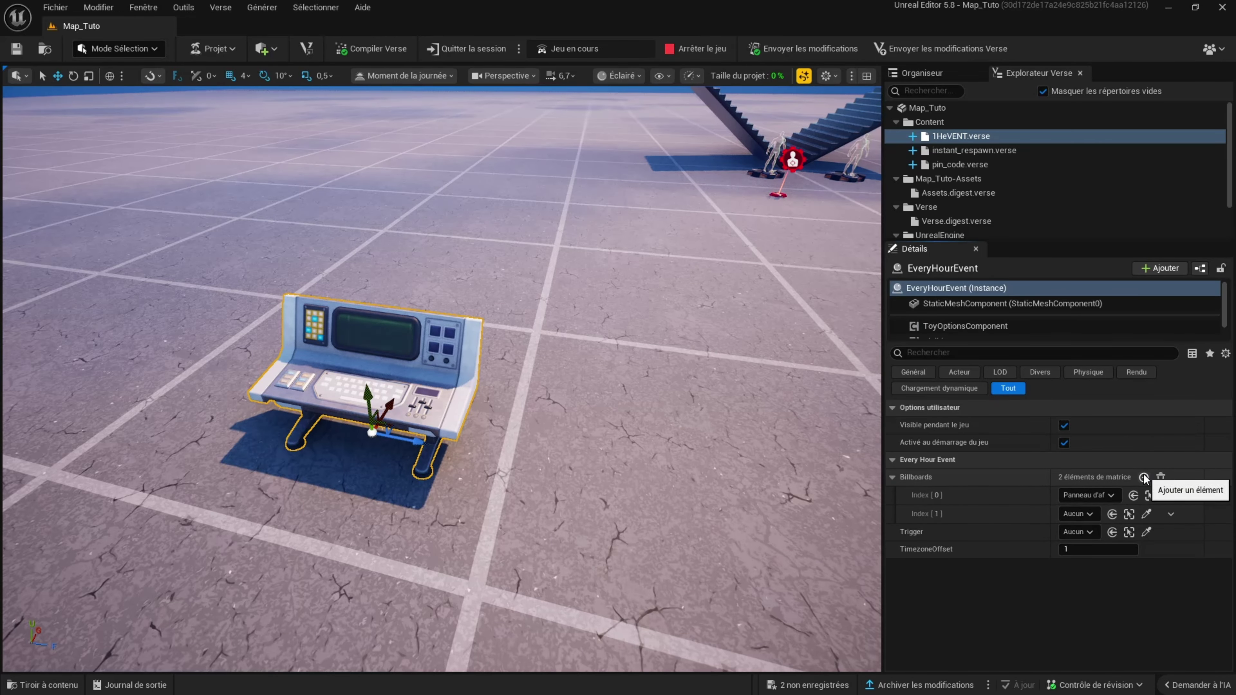
left_click(1171, 532)
left_click(1185, 562)
left_click(1172, 514)
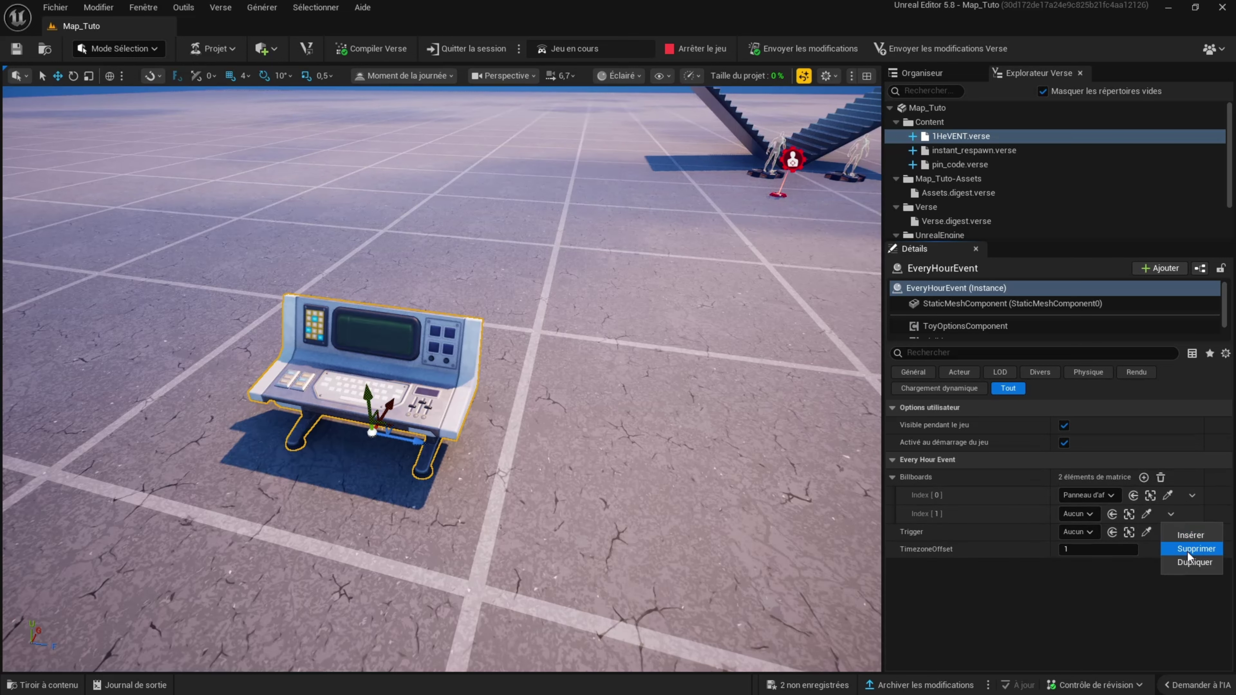
left_click(1187, 551)
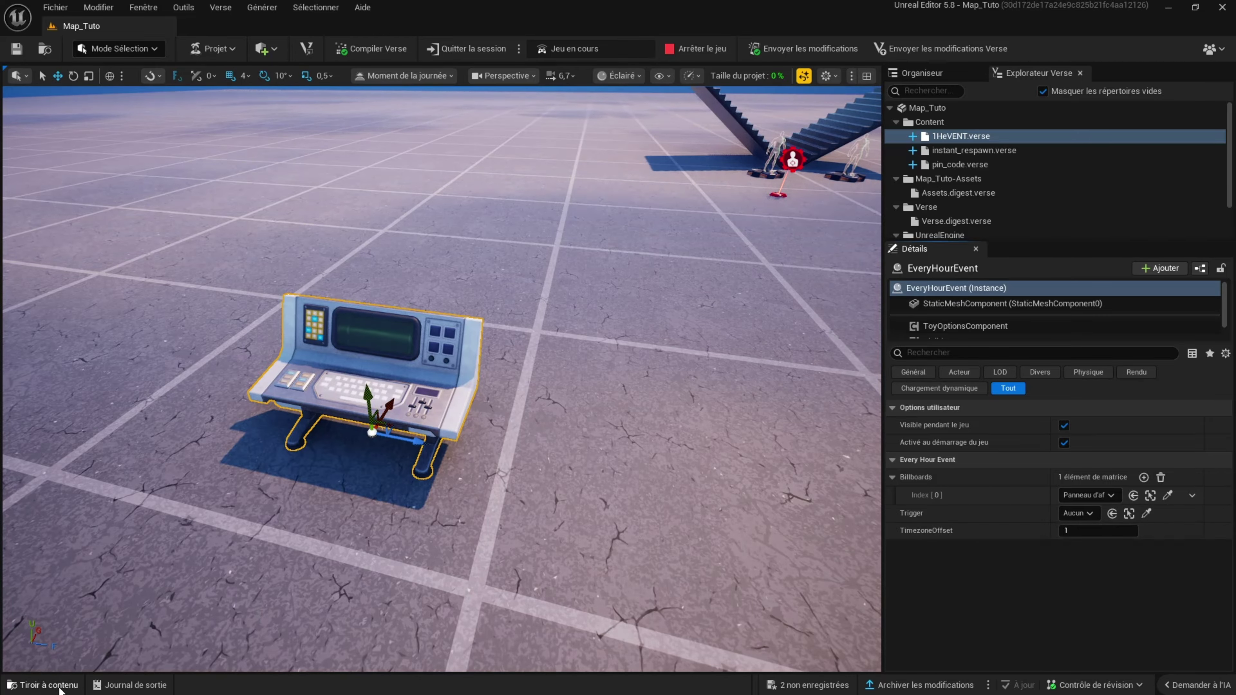
- Search the Fortnite content for "Déc" and place the Déclencheur device on the ground beside the console
left_click(48, 685)
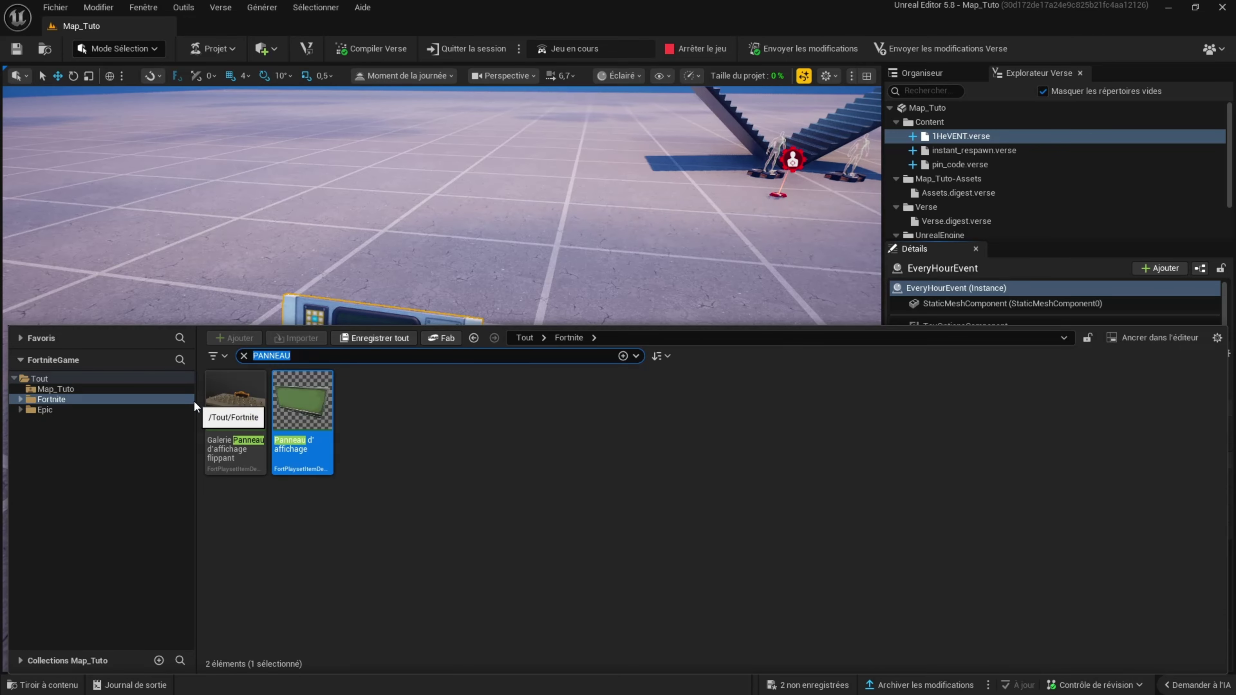
type("Déc")
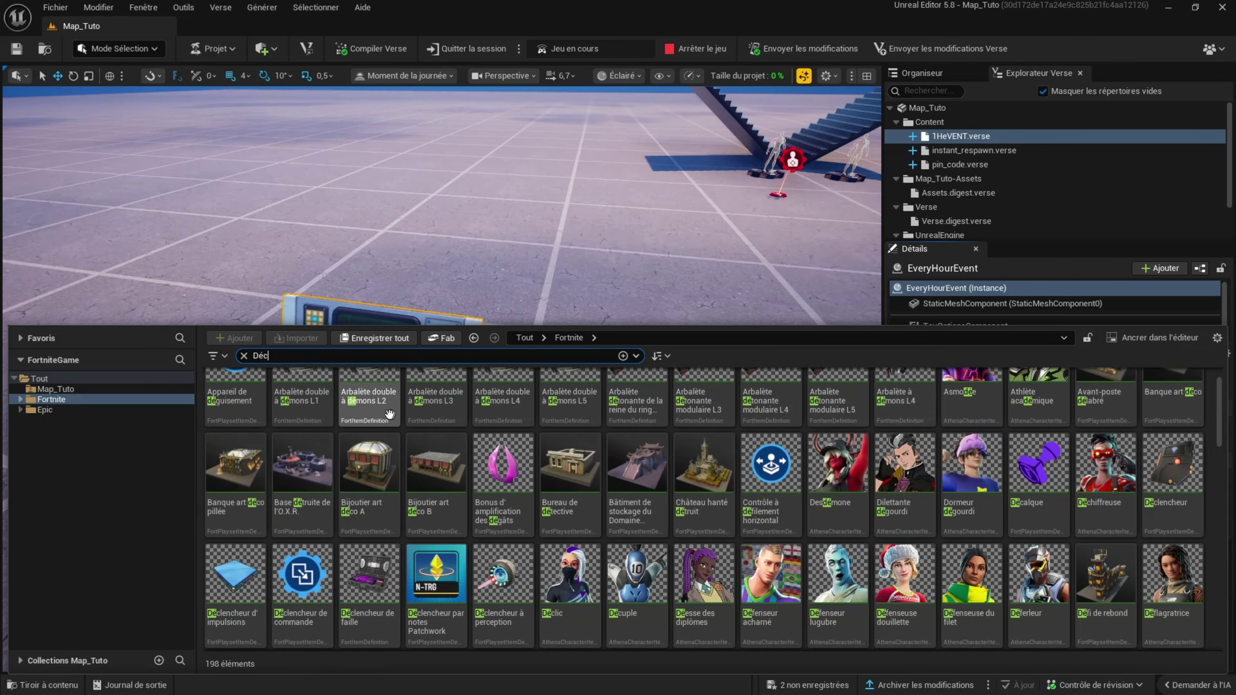
left_click_drag(638, 419, 595, 446)
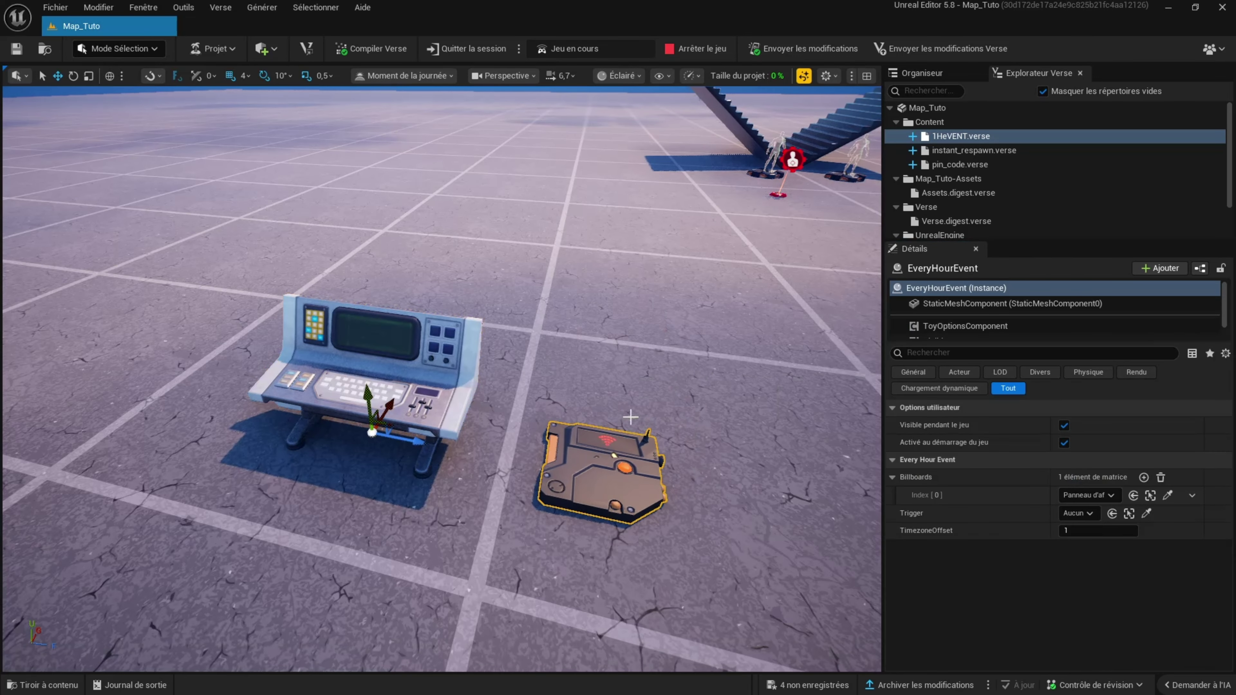
- Turn off the Déclencheur's in-game visibility and its triggering by players, vehicles, sequencers and water
scroll(1069, 519, "down", 3)
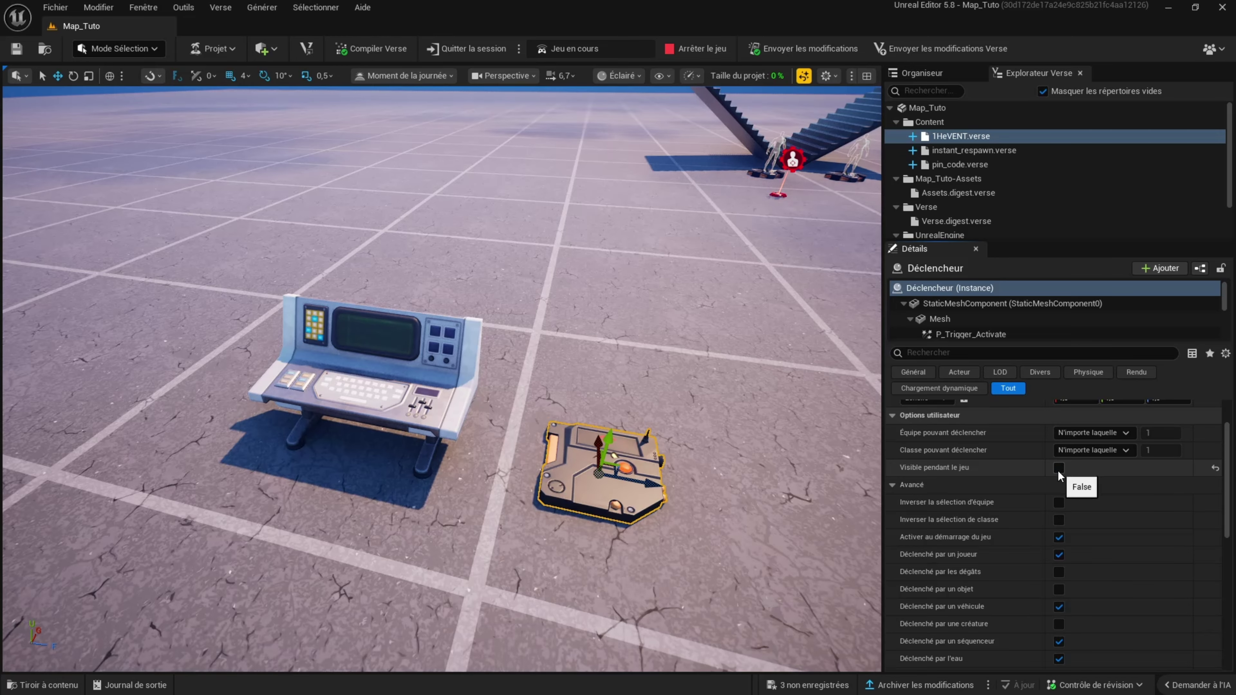
scroll(1058, 469, "down", 1)
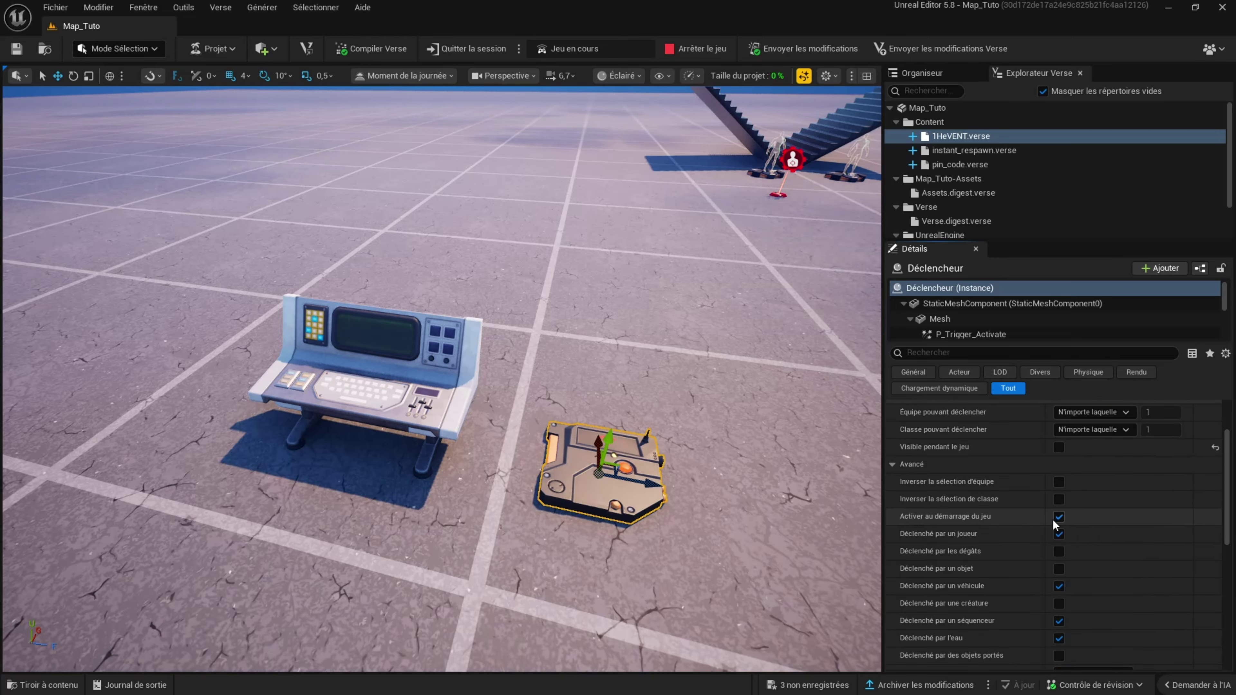
scroll(1090, 535, "down", 2)
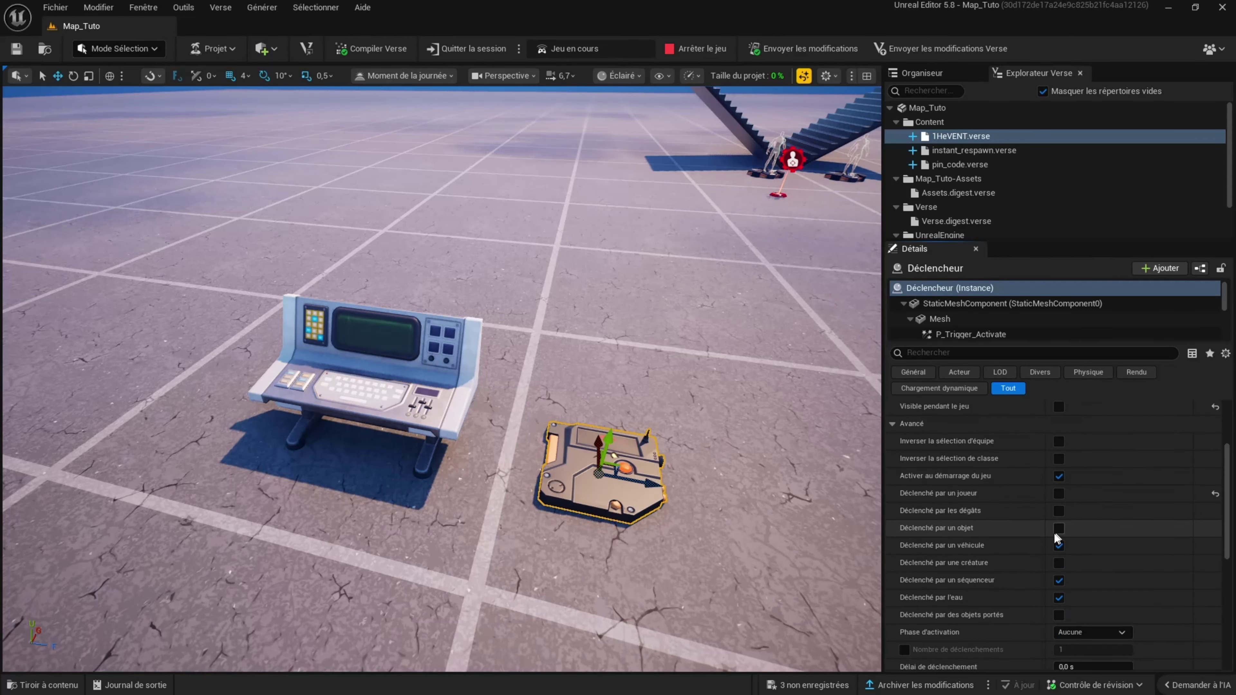
scroll(1095, 546, "down", 3)
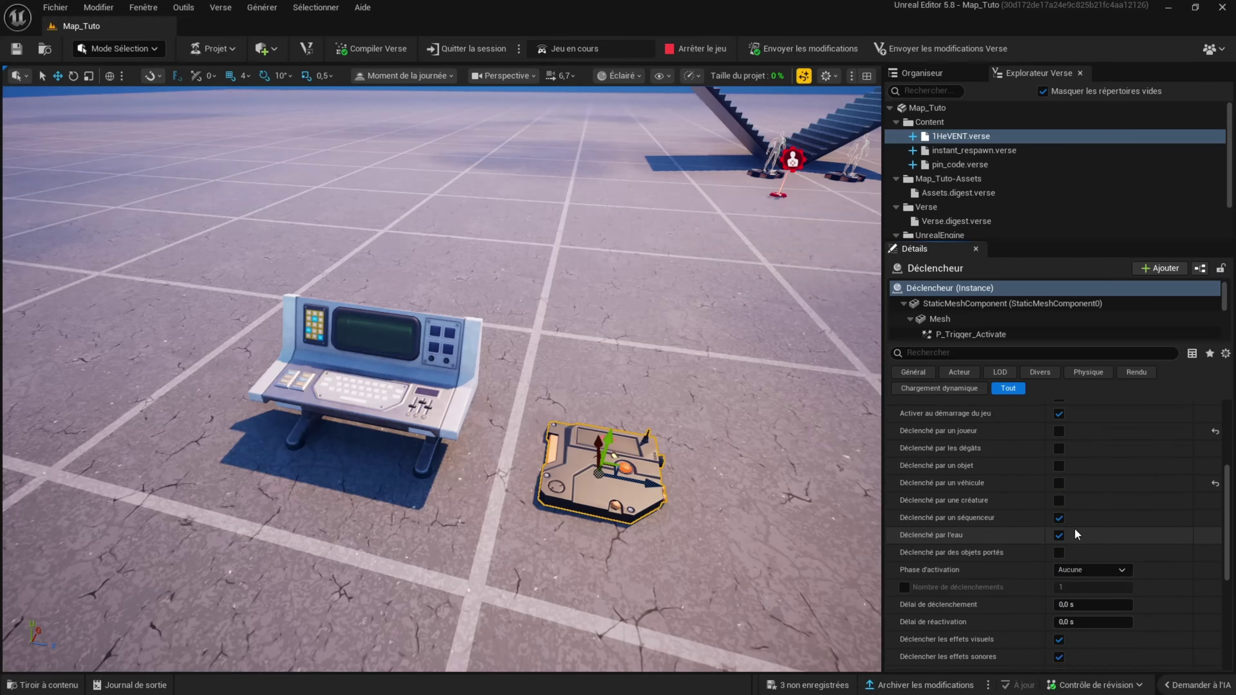
left_click(1060, 533)
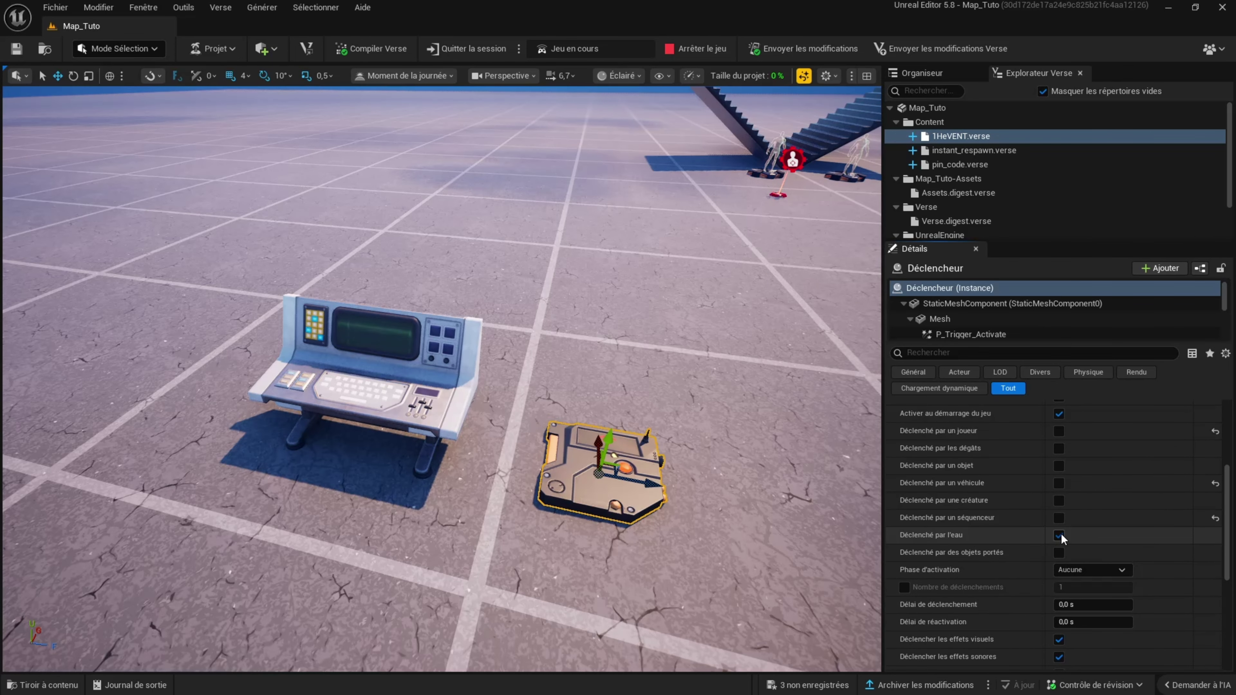
- Disable the visual effects and sound effects that the Déclencheur plays when triggered
scroll(1119, 528, "down", 4)
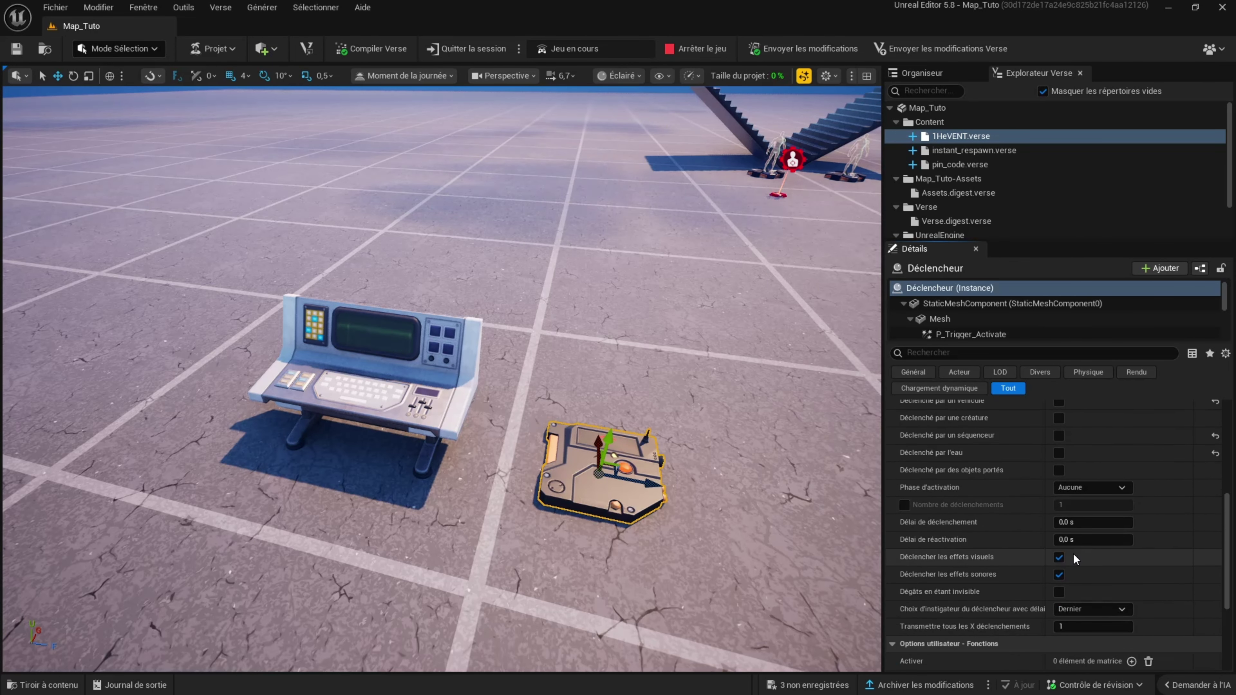
left_click(1059, 574)
scroll(1080, 541, "down", 4)
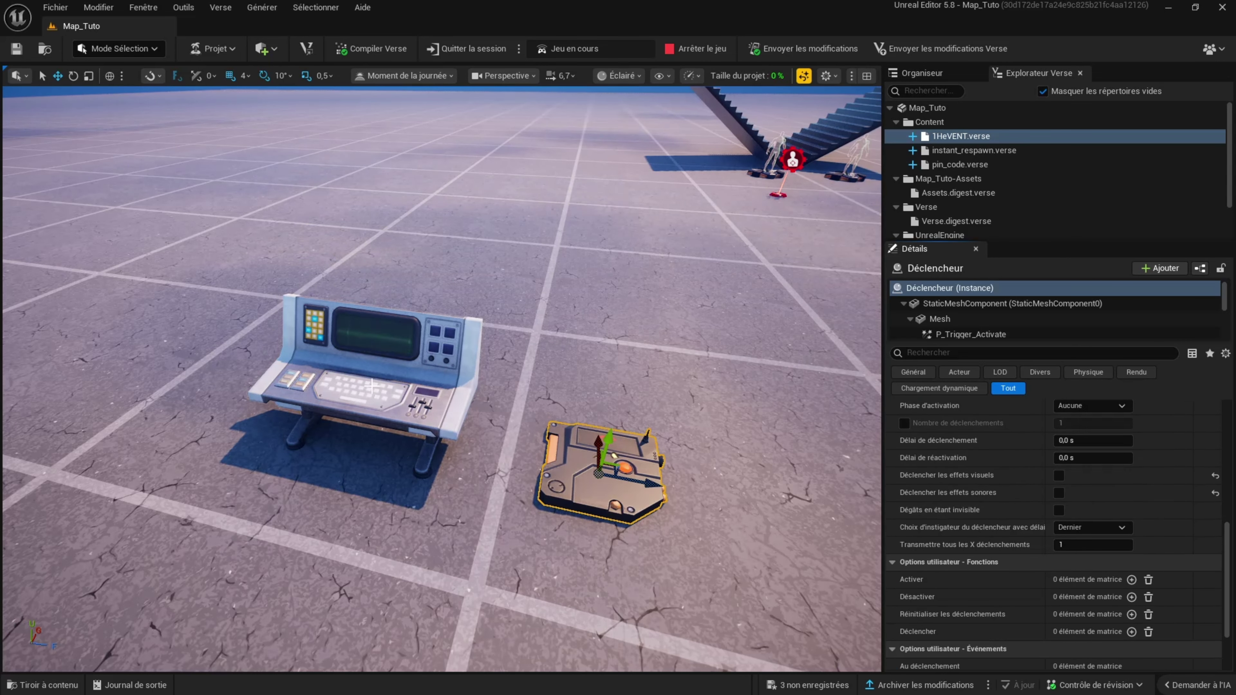
- Assign the Déclencheur in the level to the EveryHourEvent device's Trigger property
left_click(472, 405)
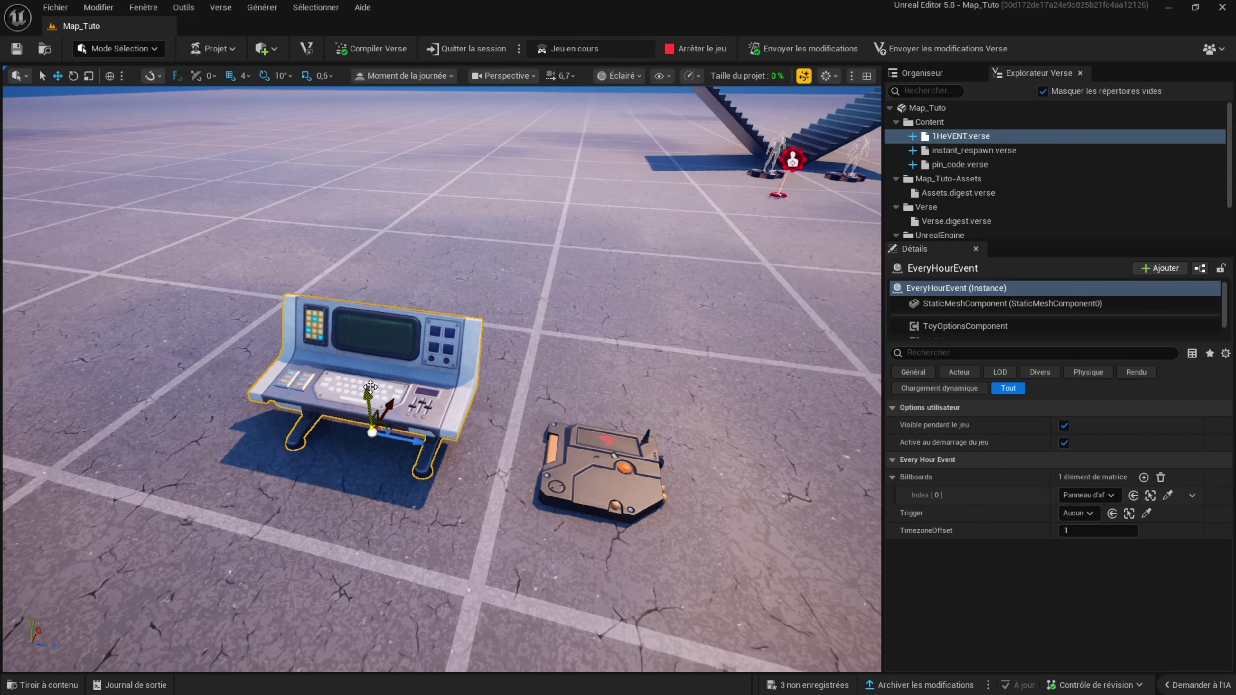
left_click(1147, 513)
left_click(621, 471)
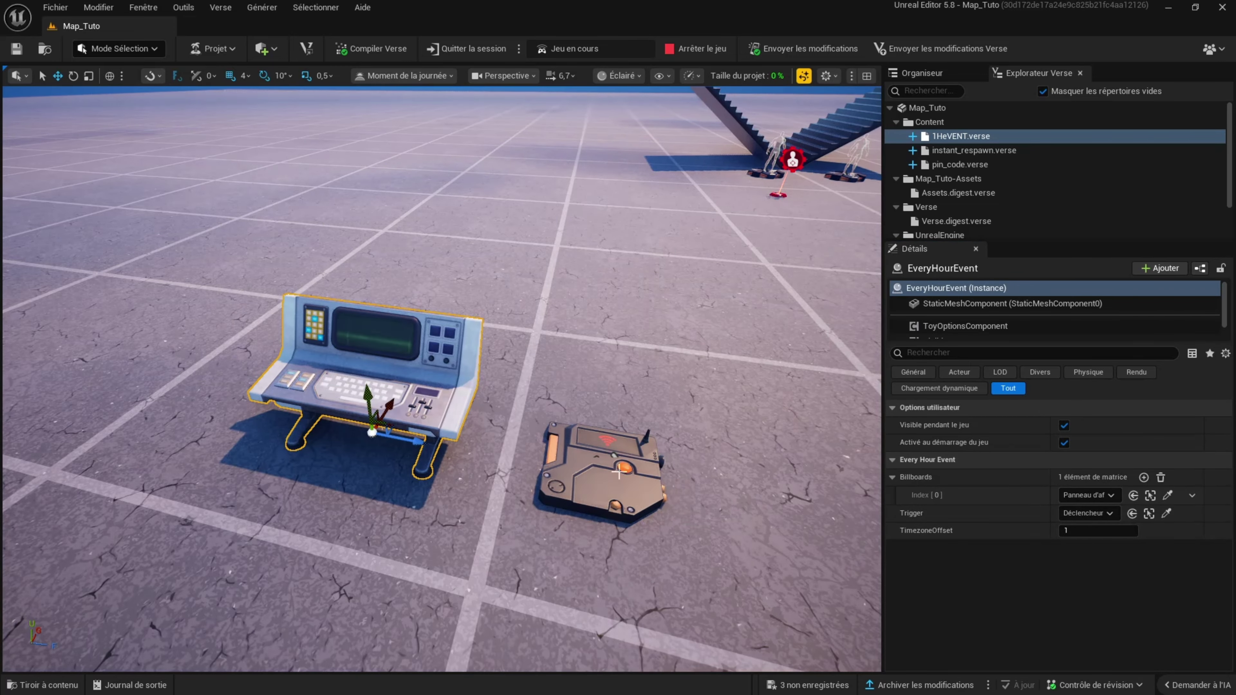
- Raise the Déclencheur off the ground beside the console to a vertical translation of about 112
right_click_drag(751, 521, 779, 494)
key("s")
key("w")
key("d")
right_click_drag(574, 551, 582, 576)
key("a")
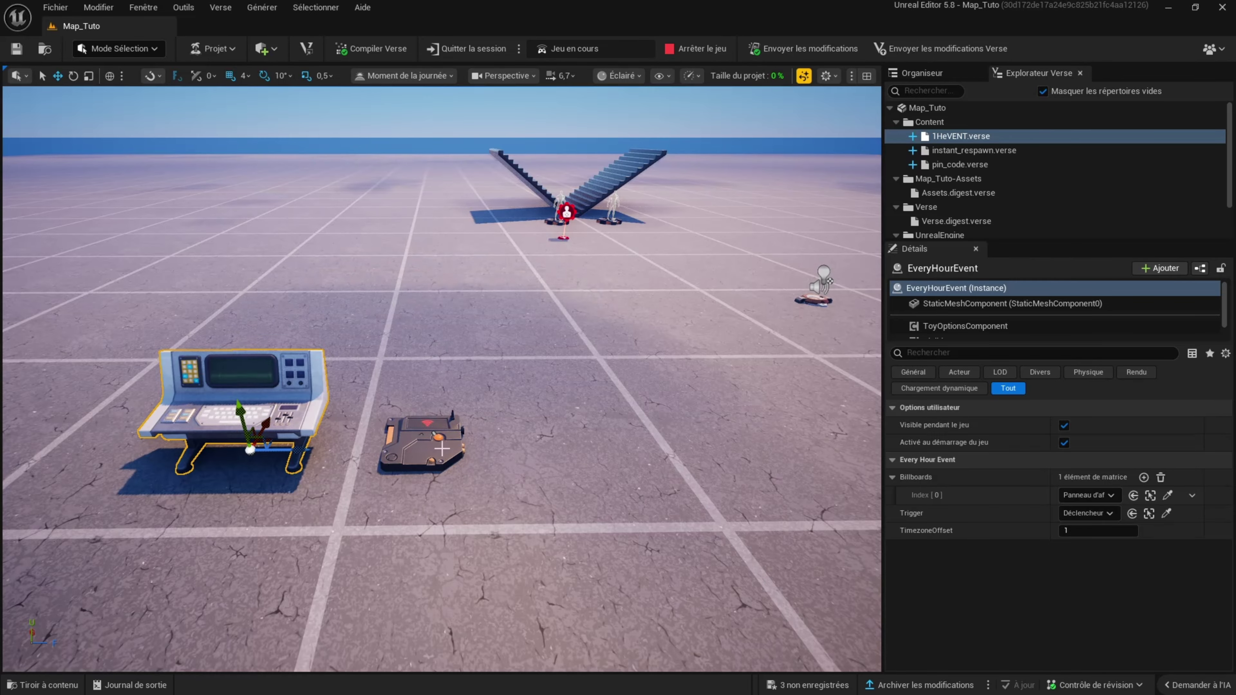
left_click(417, 440)
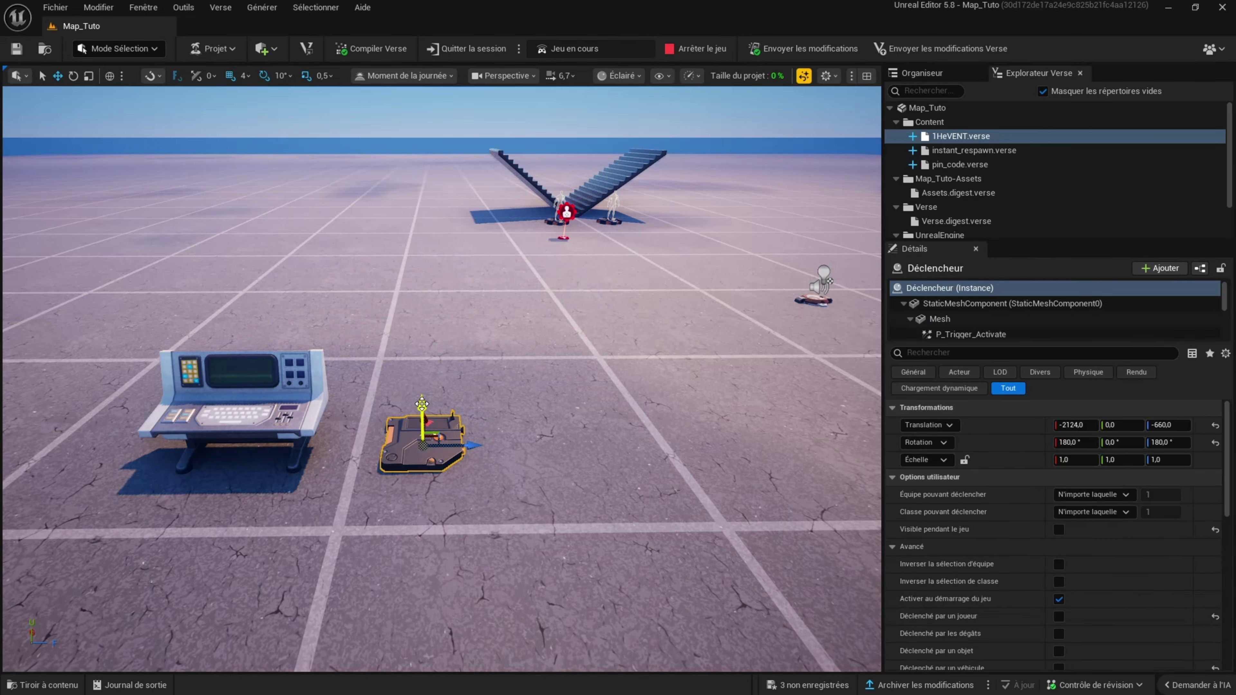
left_click_drag(422, 404, 422, 348)
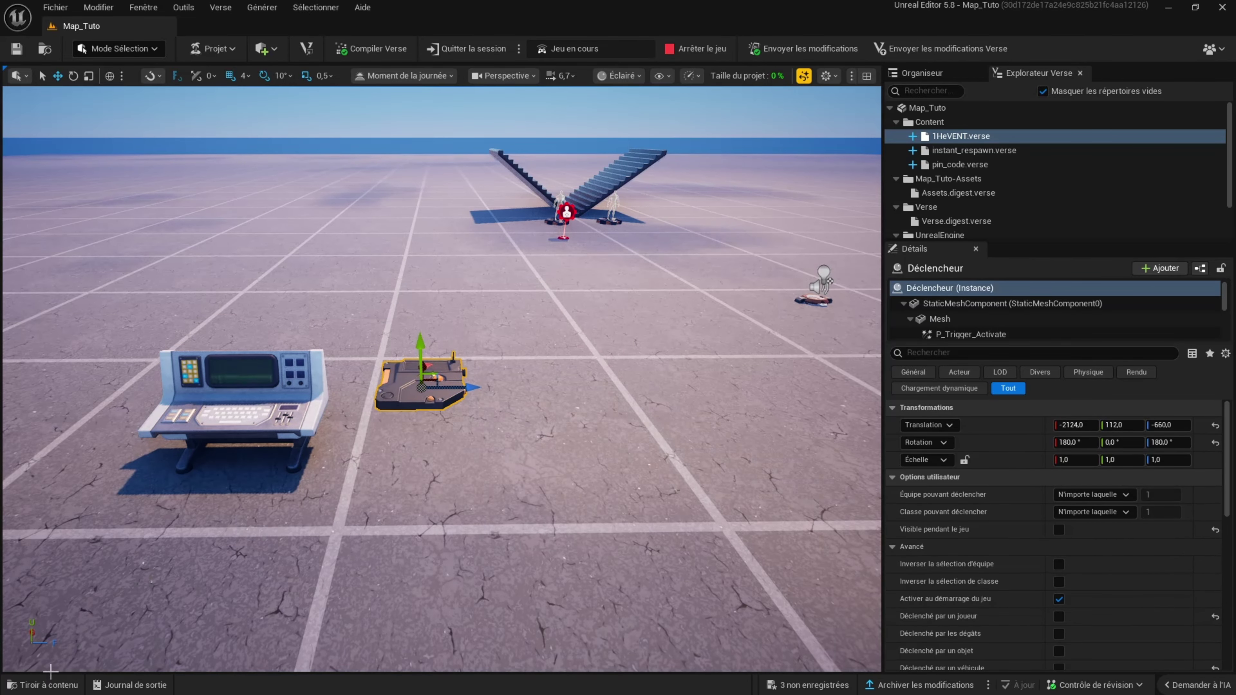
- Search the Fortnite content for "ath" and place the Appareil de message d'ATH on the ground near the trigger
left_click(48, 684)
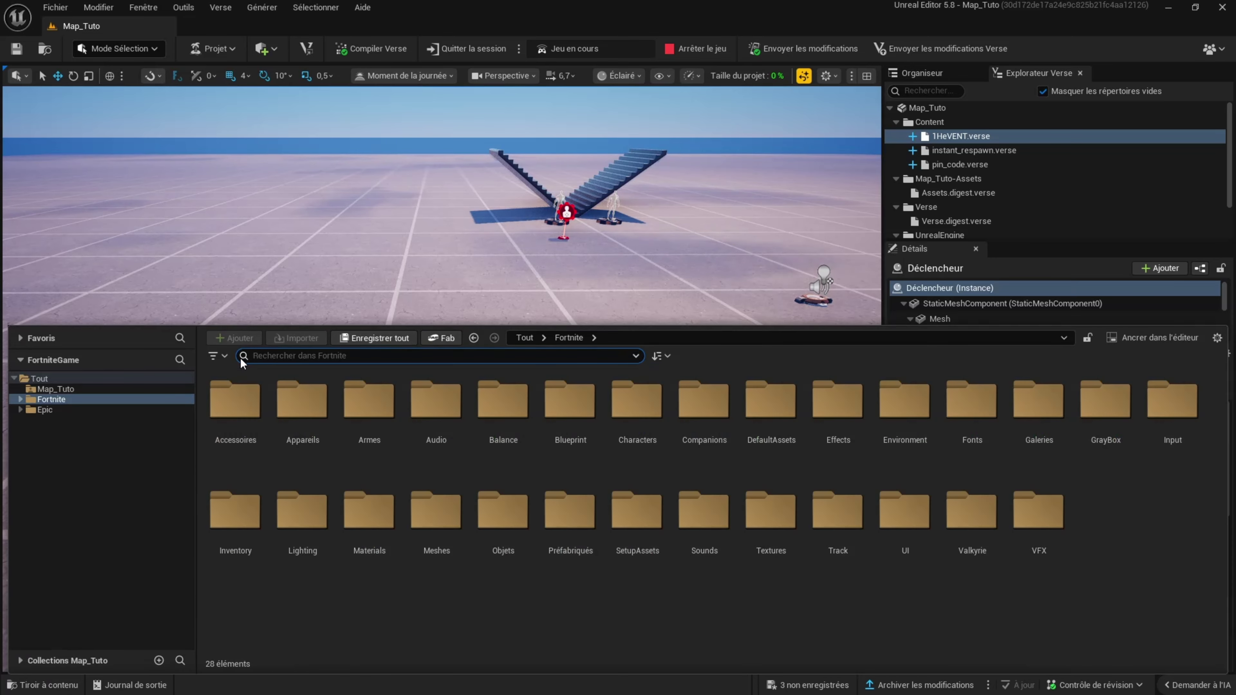
type("ath")
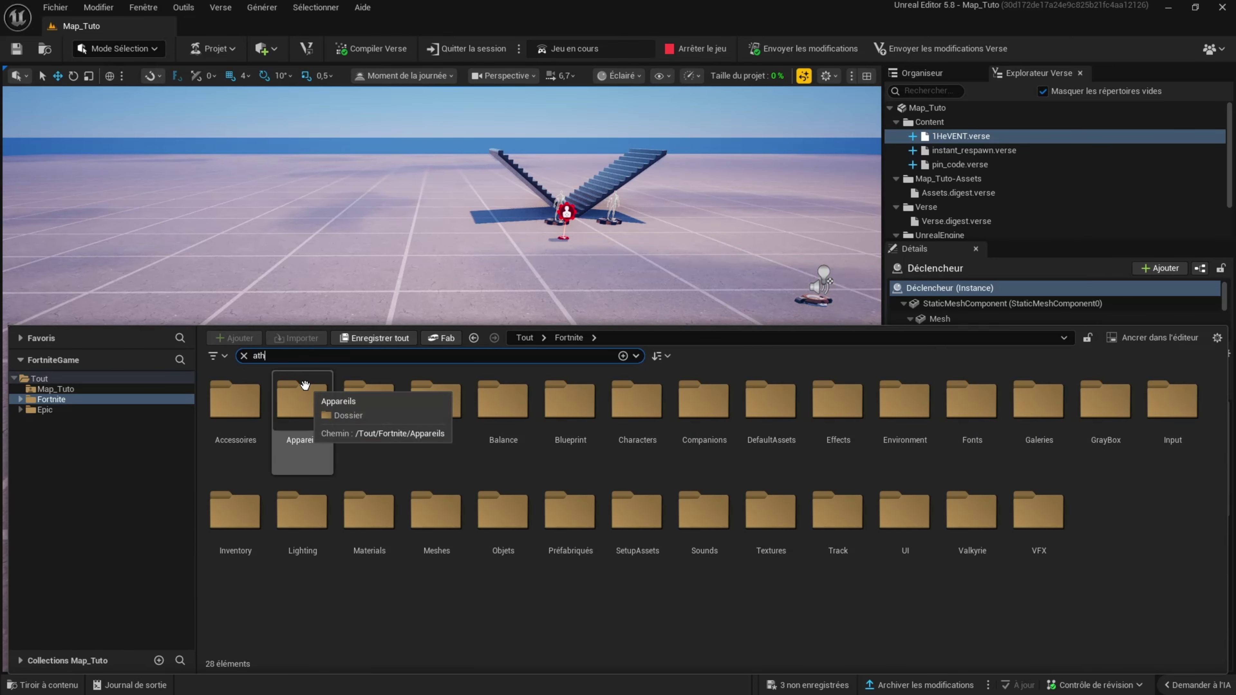
scroll(835, 521, "down", 10)
left_click_drag(826, 516, 614, 480)
- Set the message of the Appareil de message d'ATH to "Event Maintenant"
left_click(1076, 496)
type("E")
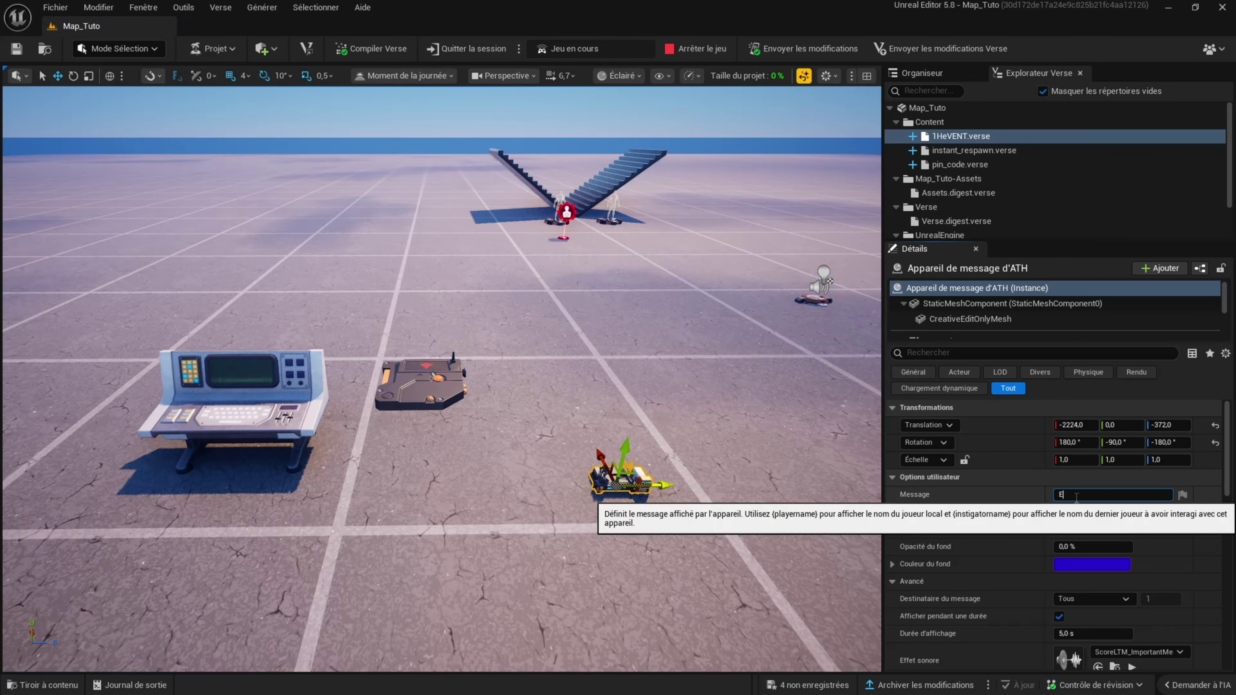
type("vent Main")
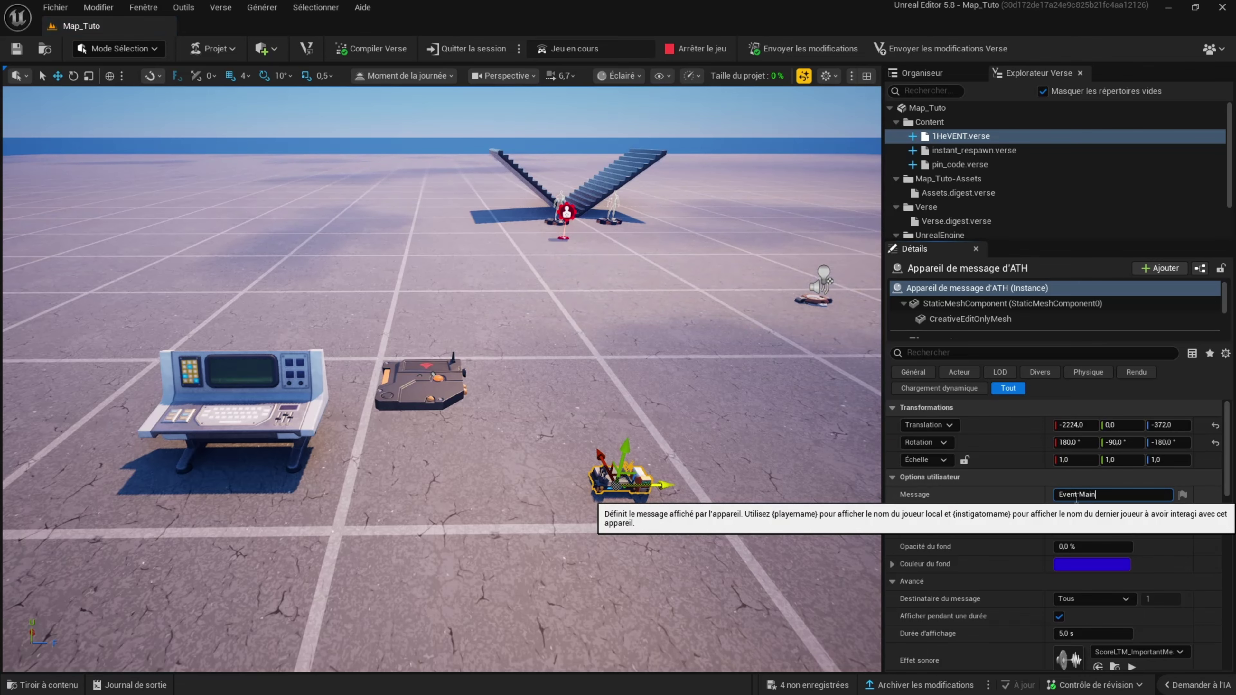
type("ten")
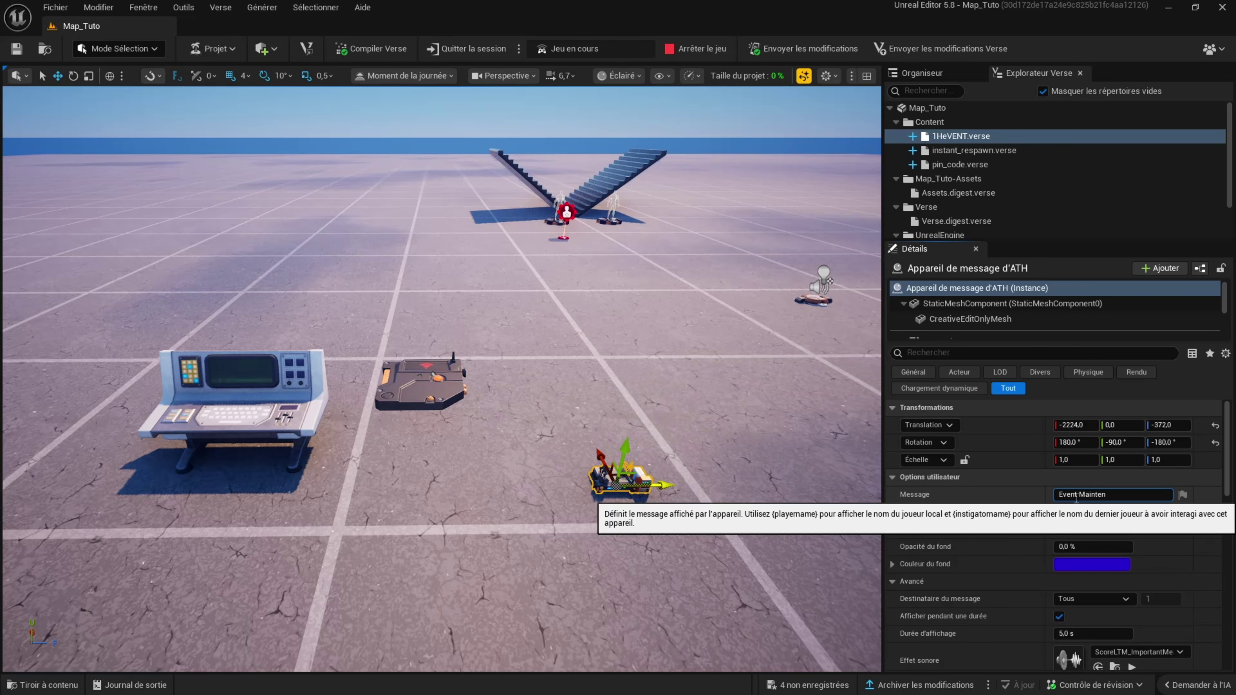
type("ant")
key("Return")
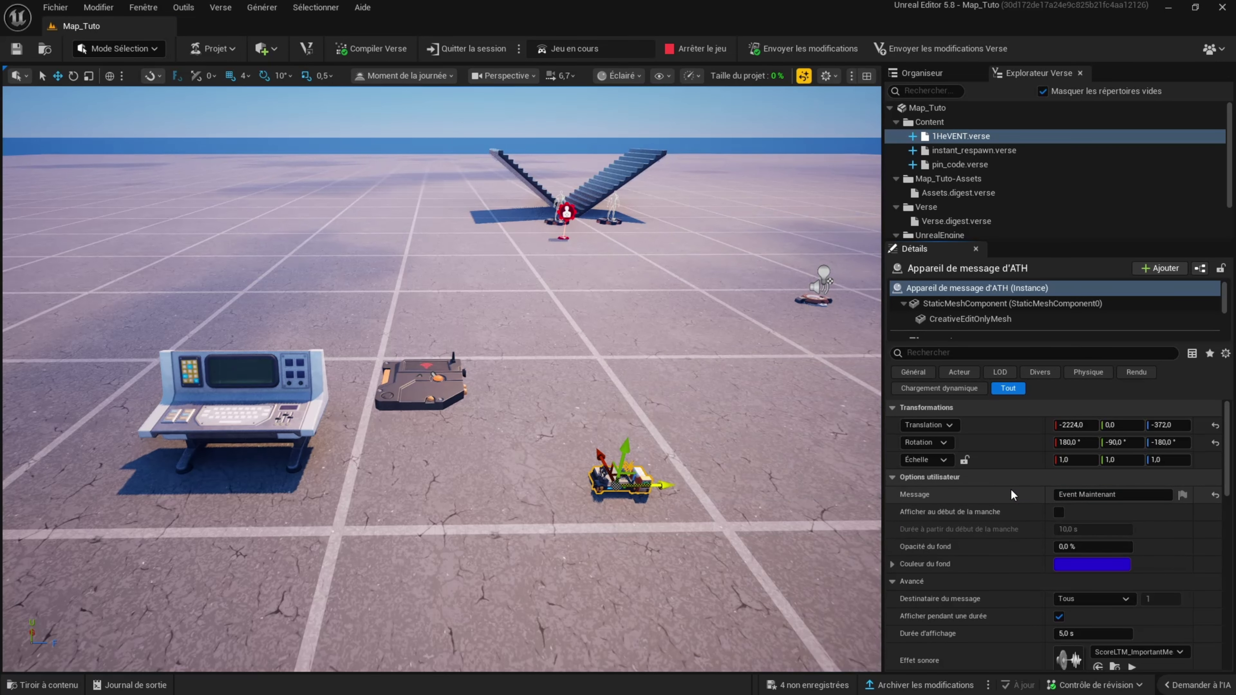
- Add an element to the message device's Afficher function and bind it to the Déclencheur with the Au déclenchement event
scroll(978, 540, "down", 5)
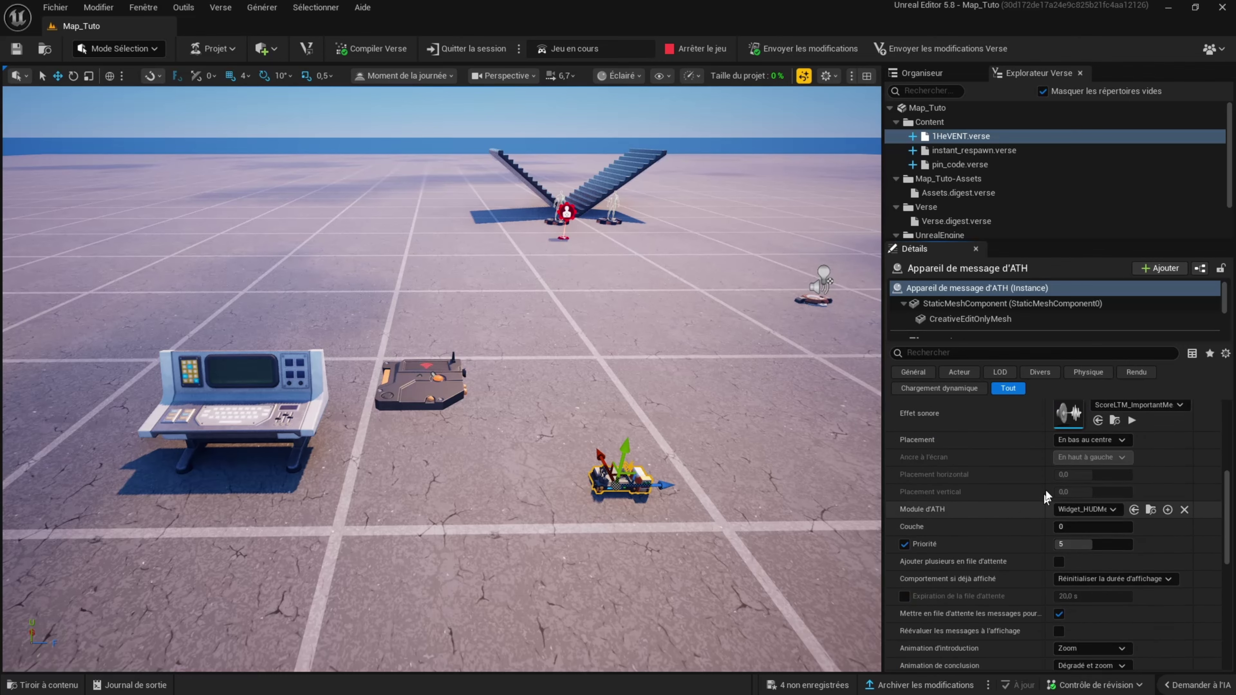
scroll(1046, 490, "down", 10)
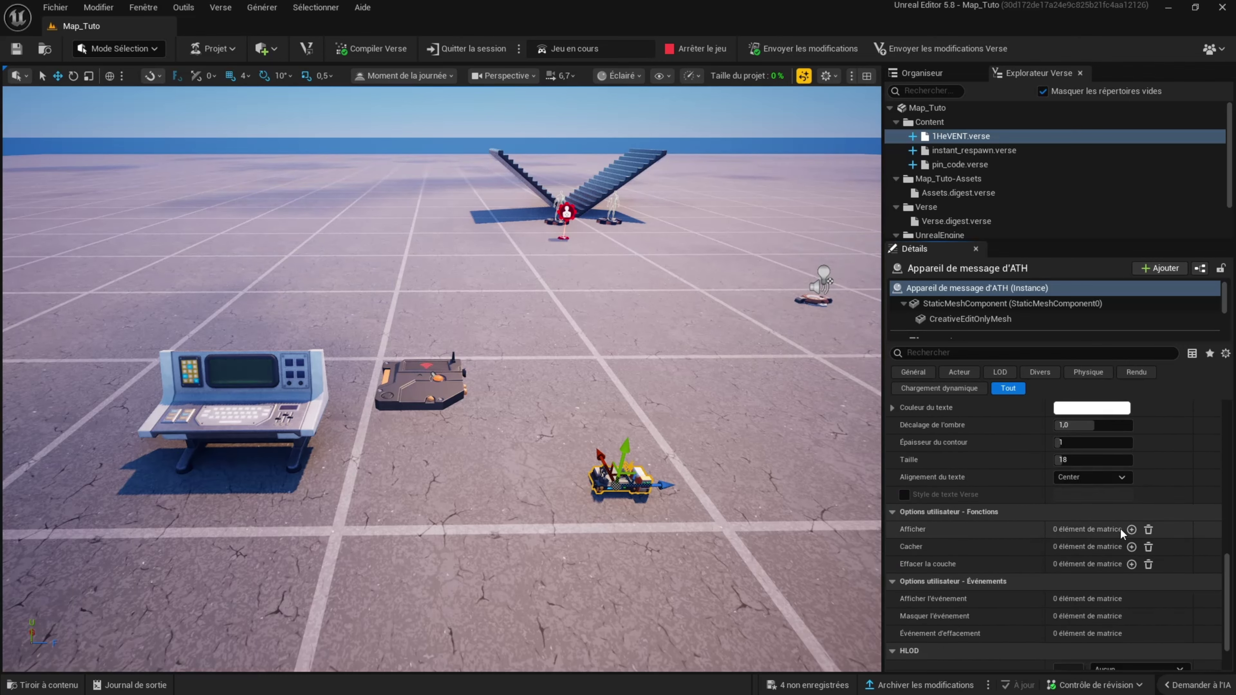
left_click(1130, 529)
left_click(1158, 546)
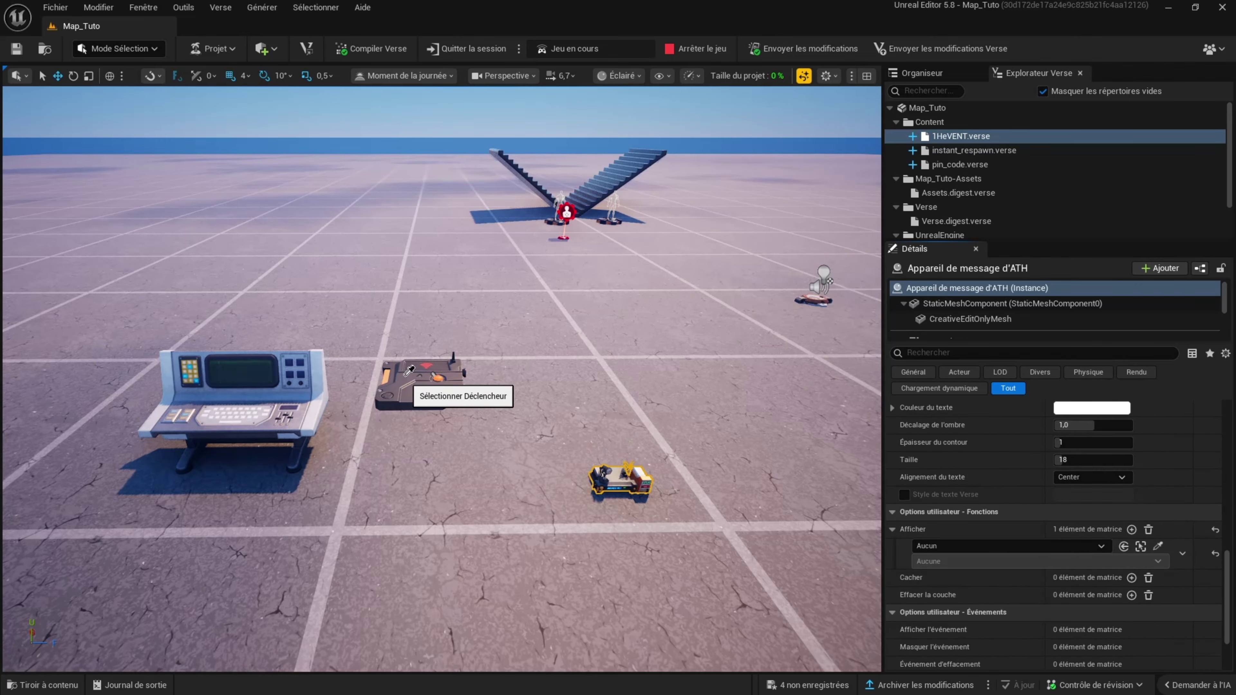
left_click(985, 563)
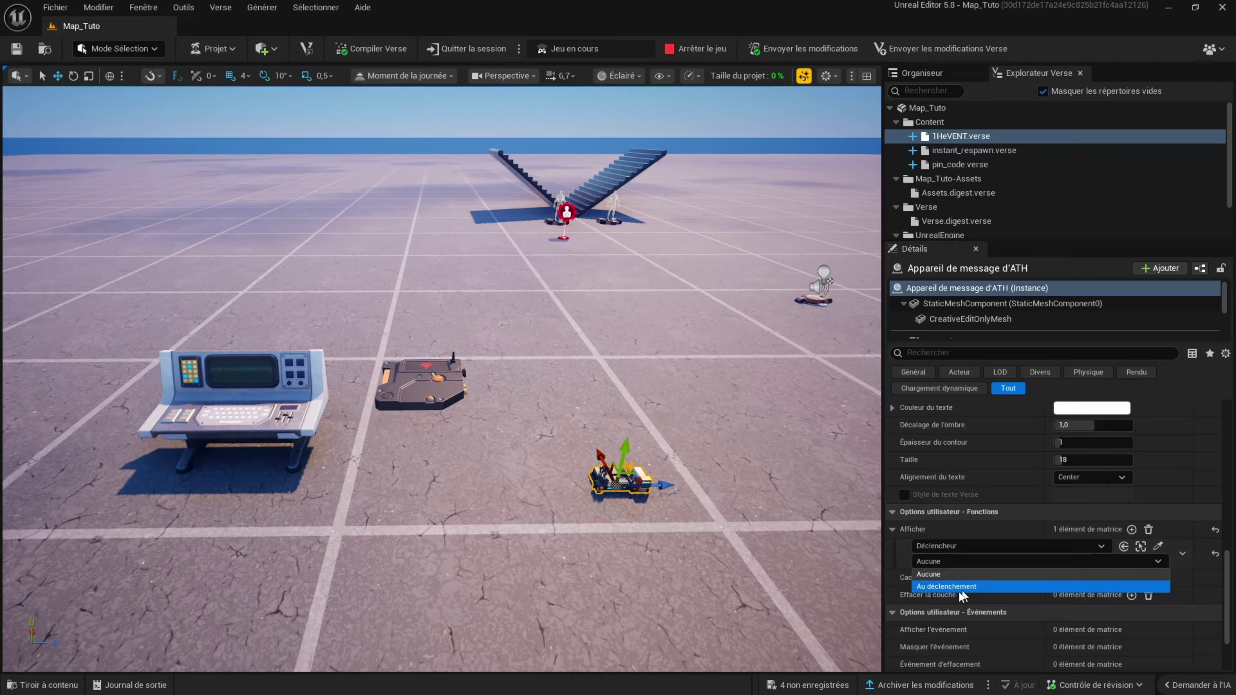
left_click(949, 589)
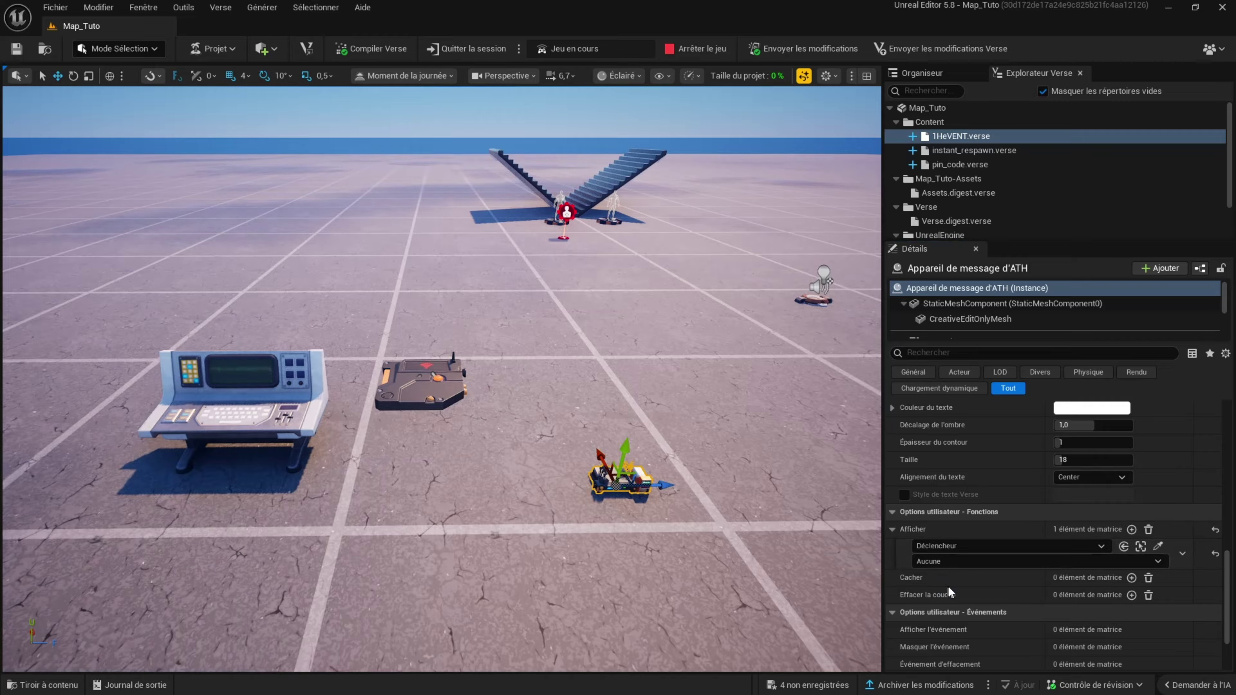
- Search the Fortnite content for "barrier" and place the Appareil de barrière on the ground beyond the message device
left_click(43, 685)
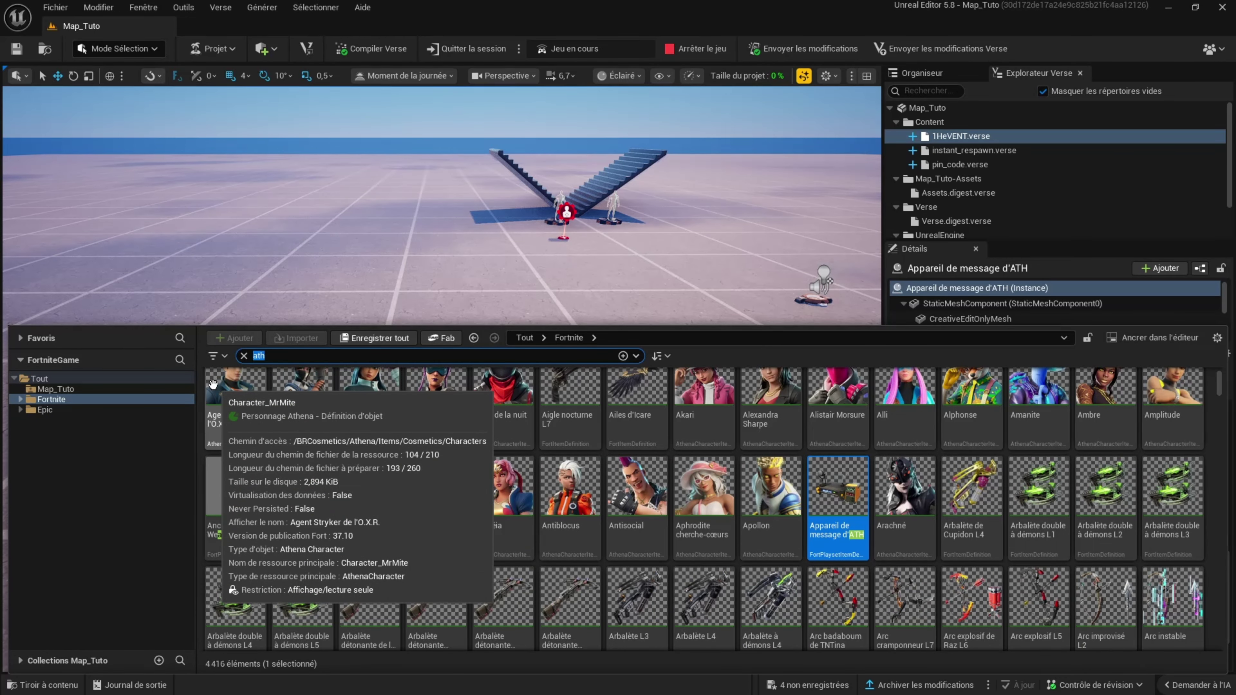
type("rr")
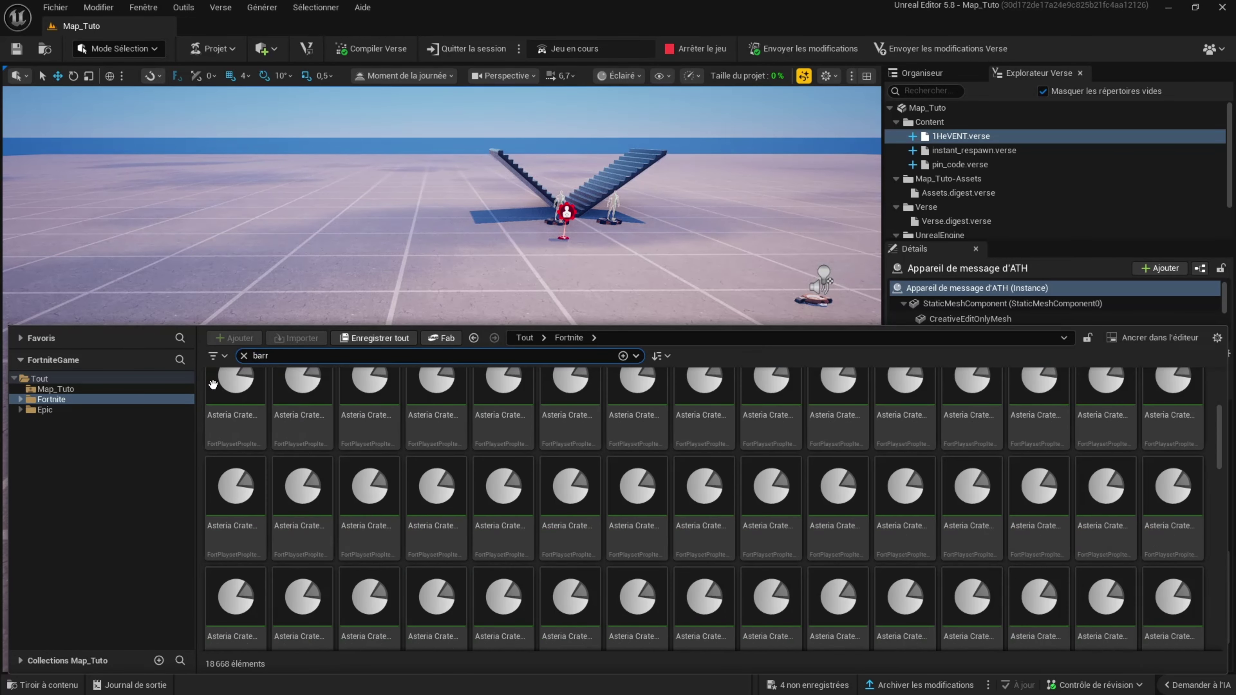
type("iere")
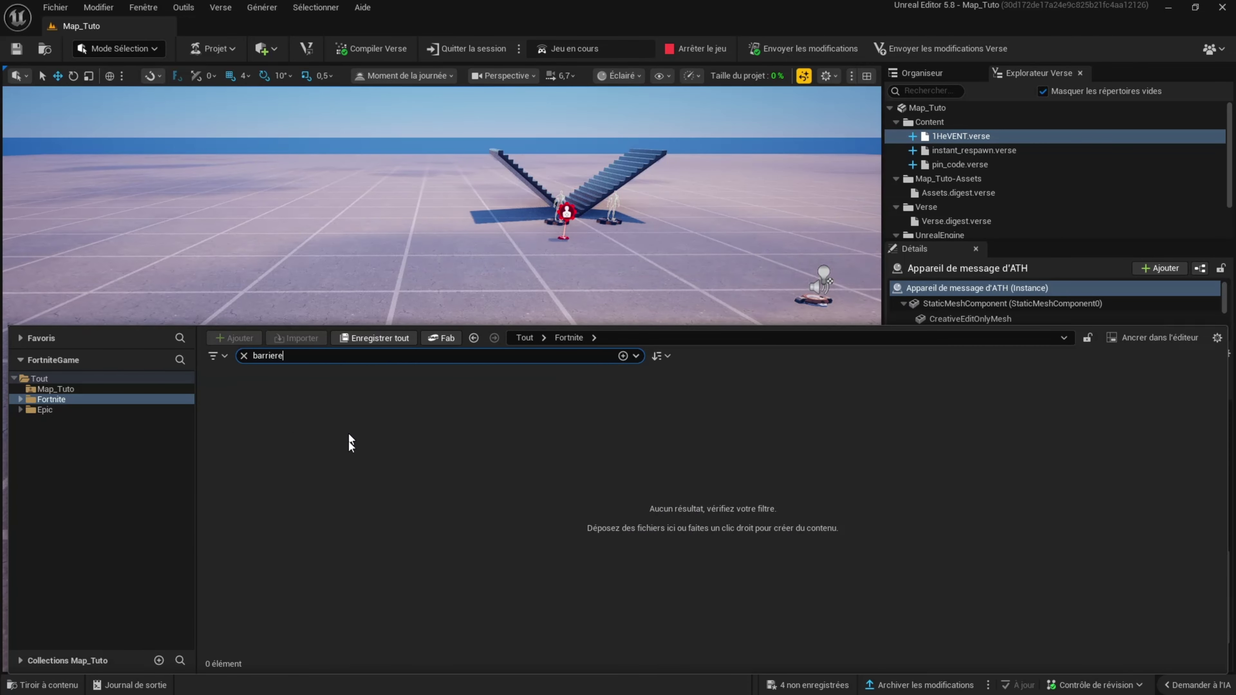
key("BackSpace")
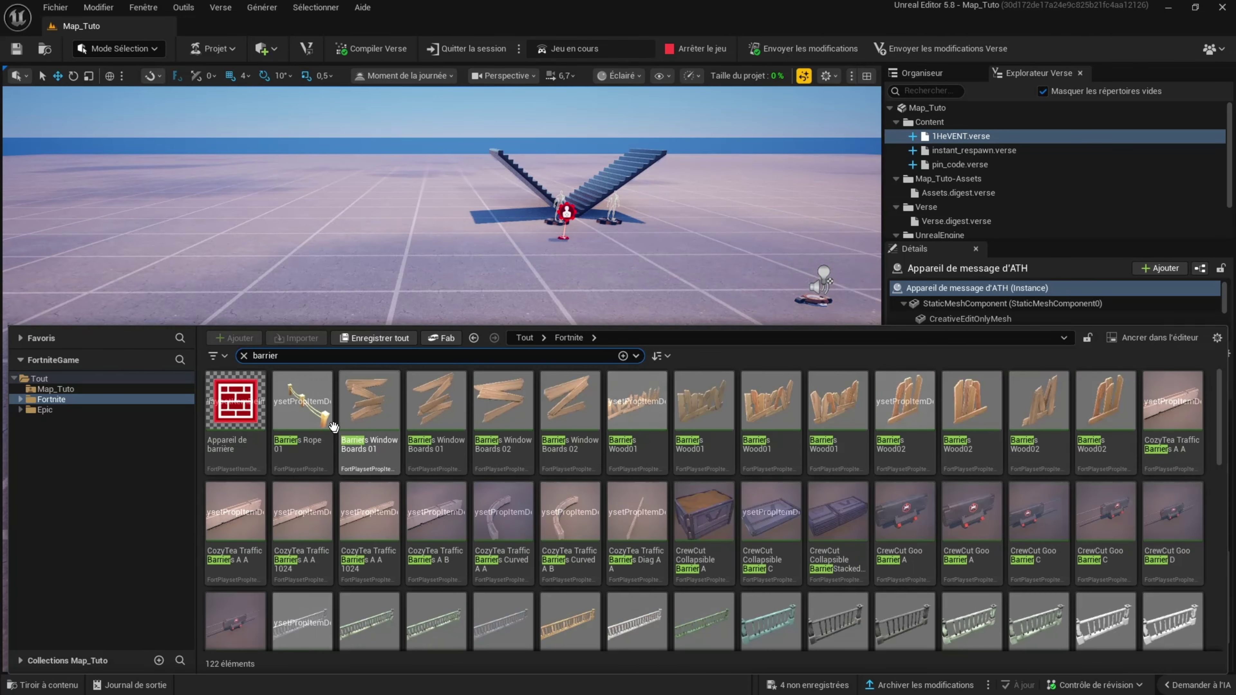
left_click_drag(235, 401, 844, 455)
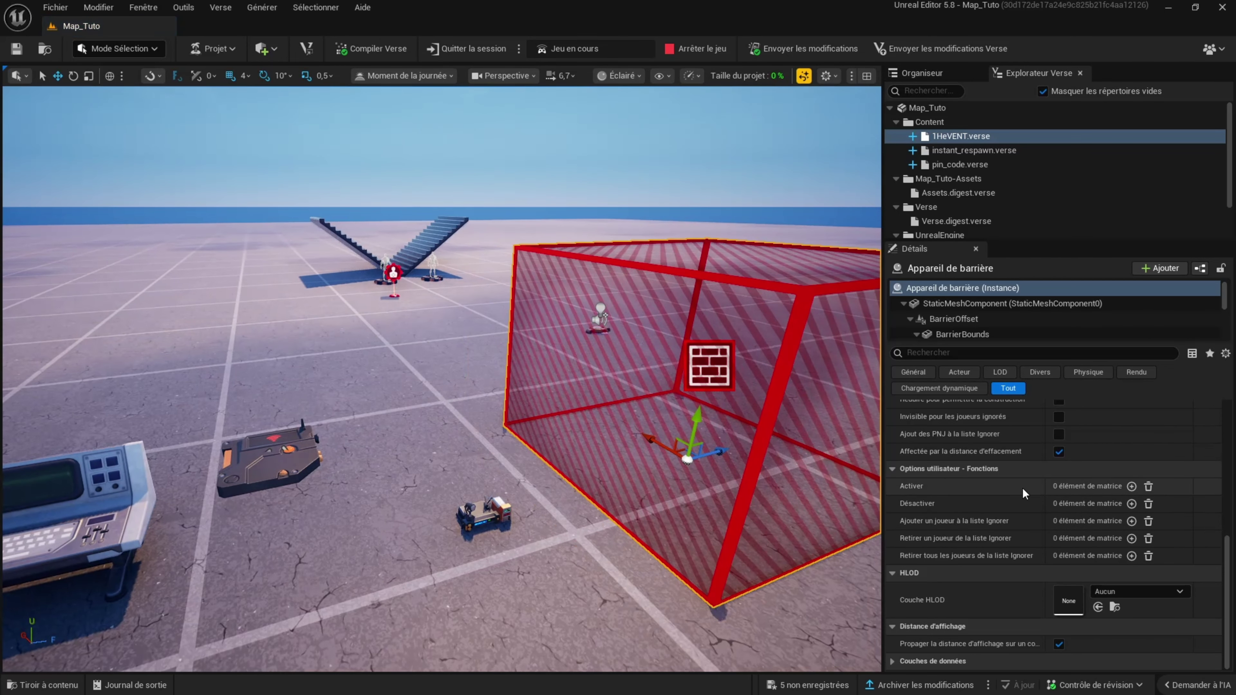
- Add an element to the barrier's Désactiver function and bind it to the Déclencheur with the Au déclenchement event
scroll(1023, 493, "up", 6)
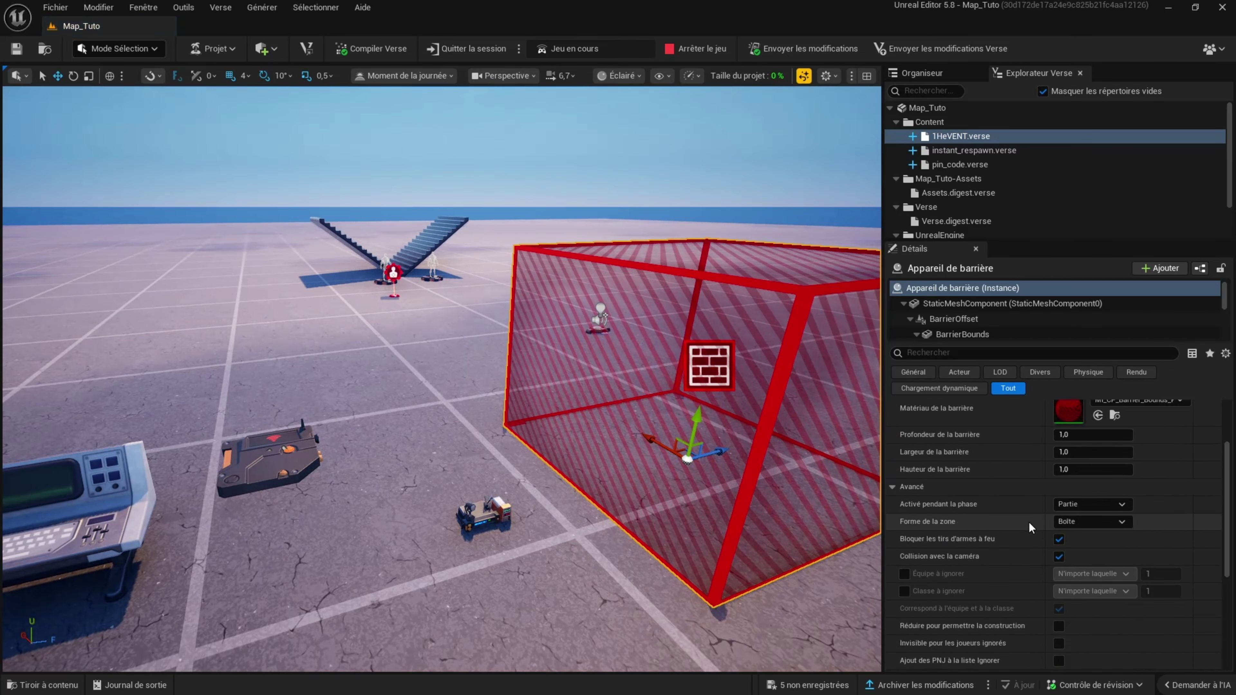
key("s")
mouse_move(403, 454)
right_mouse_down()
mouse_move(389, 482)
mouse_move(403, 454)
right_mouse_up()
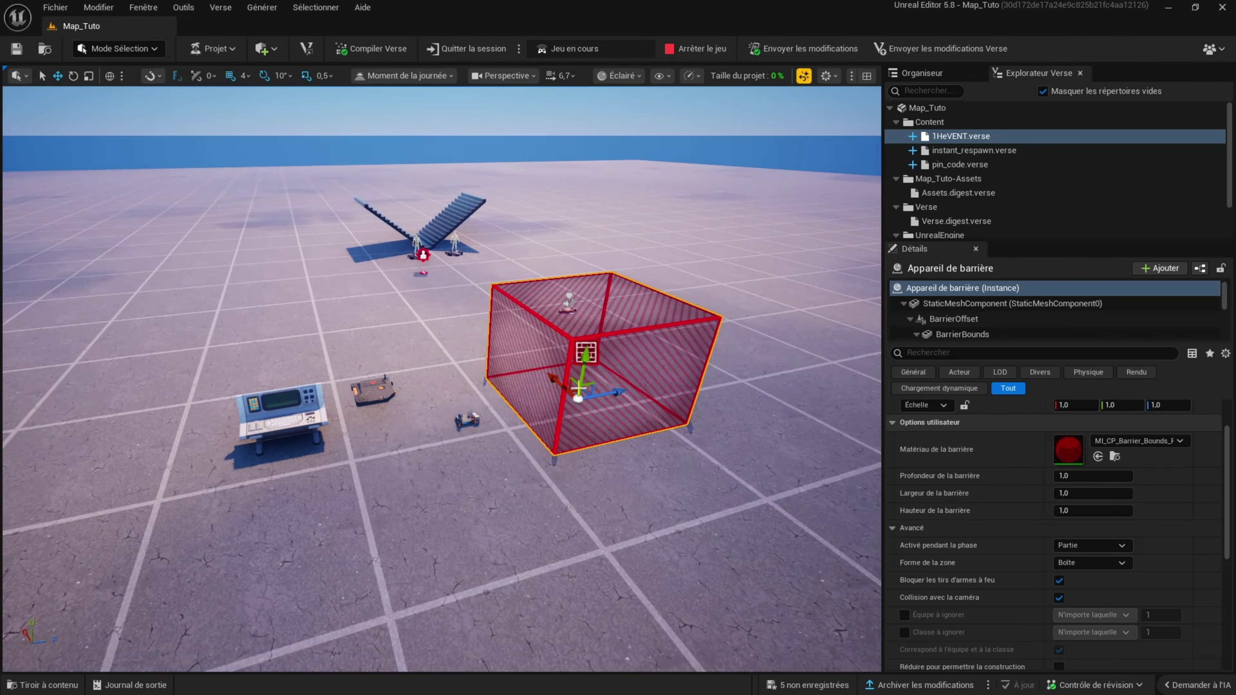
scroll(949, 511, "down", 6)
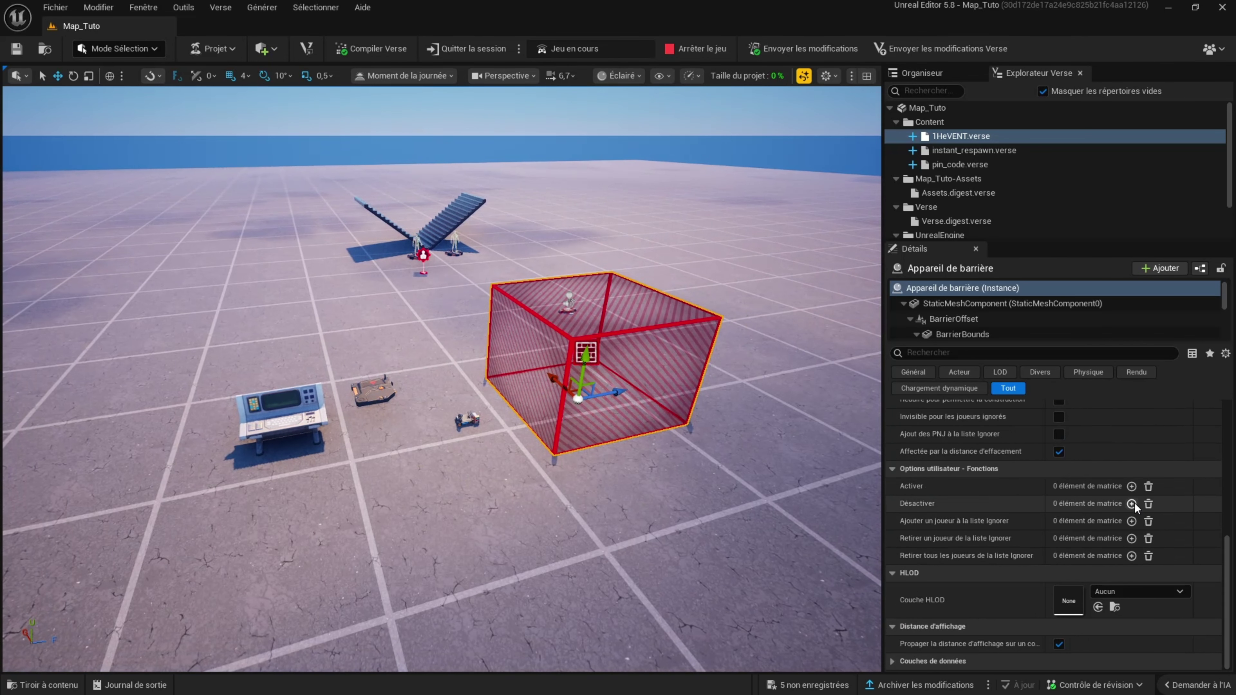
left_click(1132, 503)
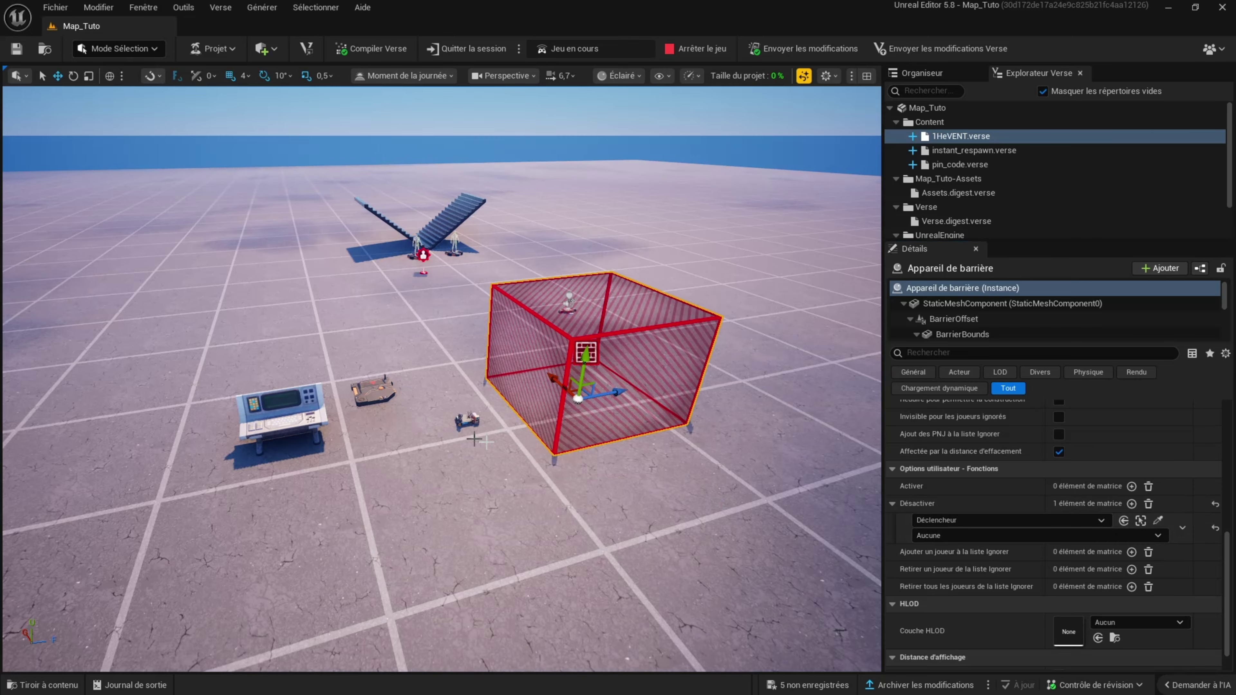
left_click(1037, 536)
left_click(947, 562)
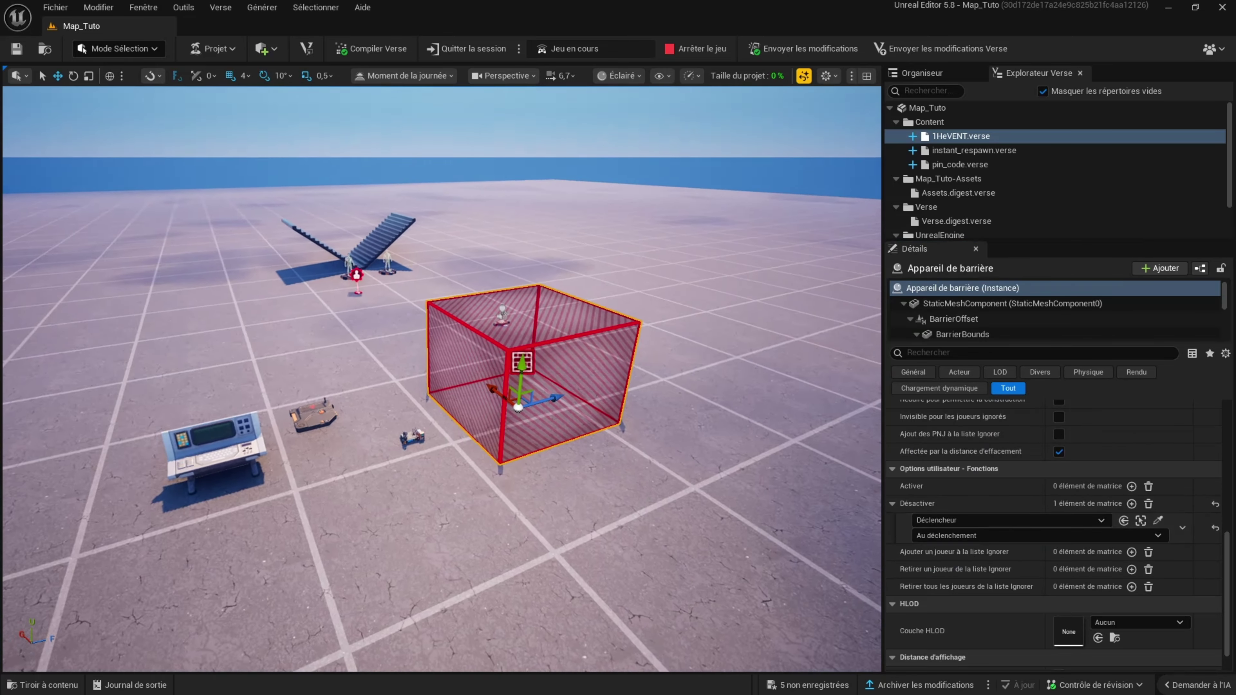
key("w")
right_click_drag(650, 381, 649, 380)
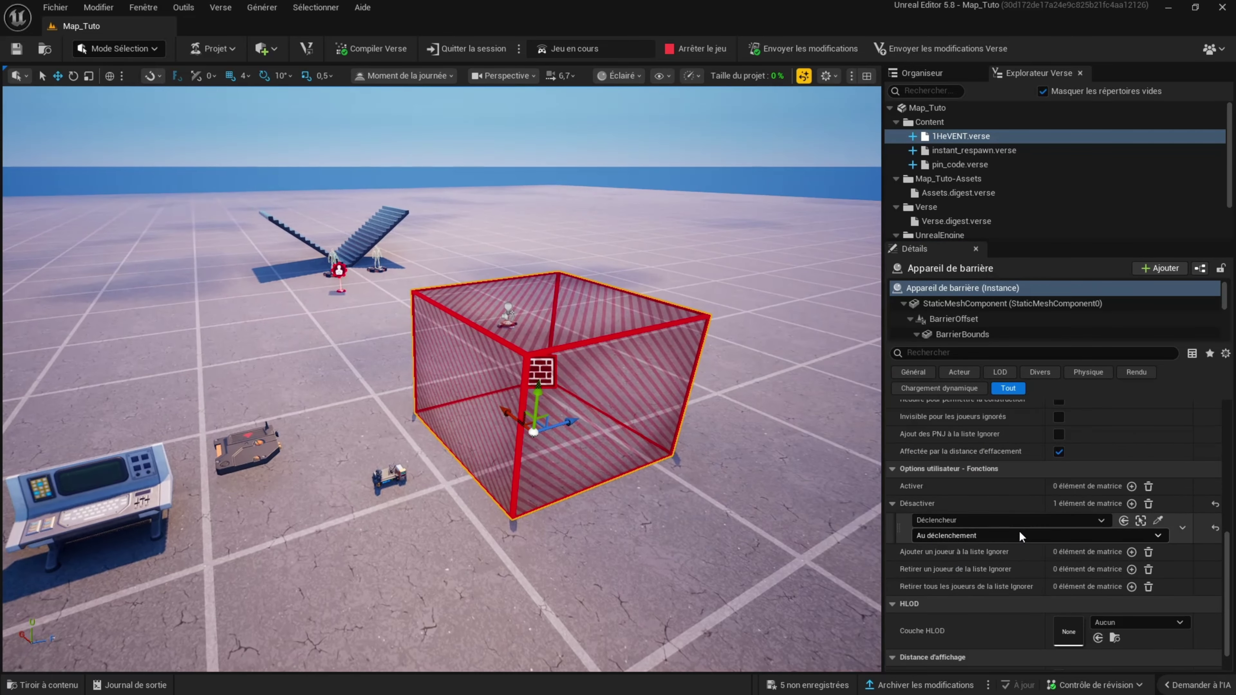
scroll(1019, 531, "up", 5)
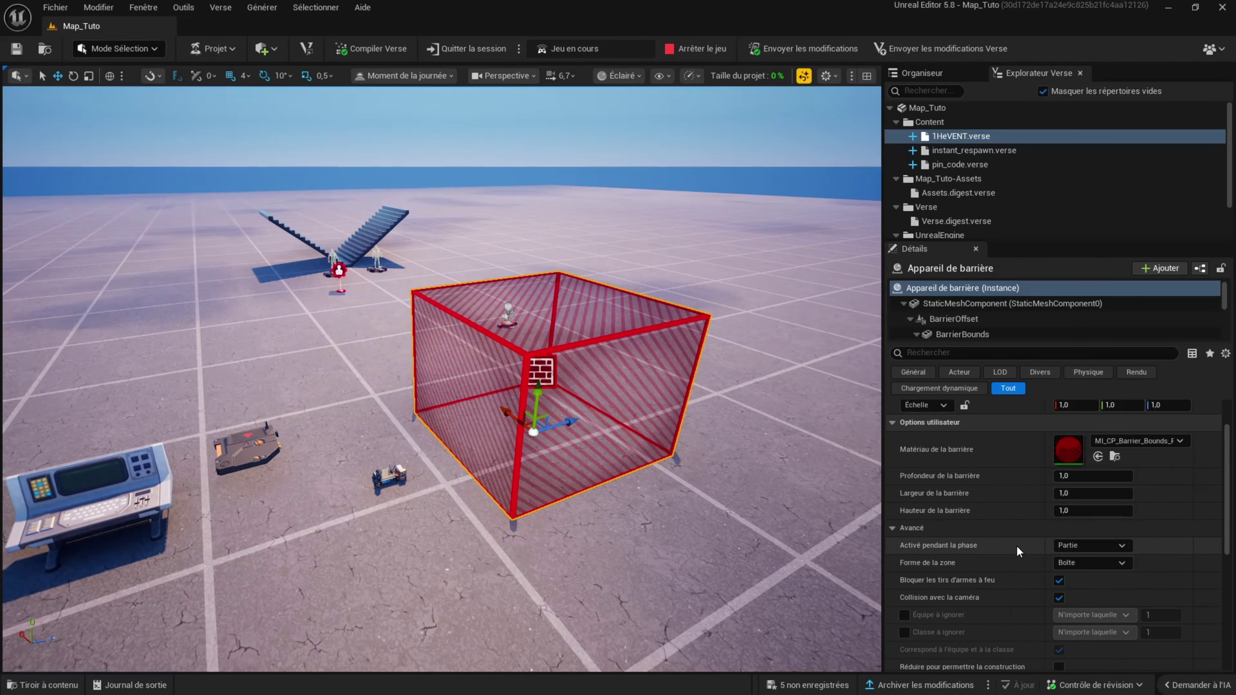
- Send the map modifications to the running session, saving the barrier, HUD message, trigger, EveryHourEvent and billboard devices
right_click_drag(429, 419, 370, 376)
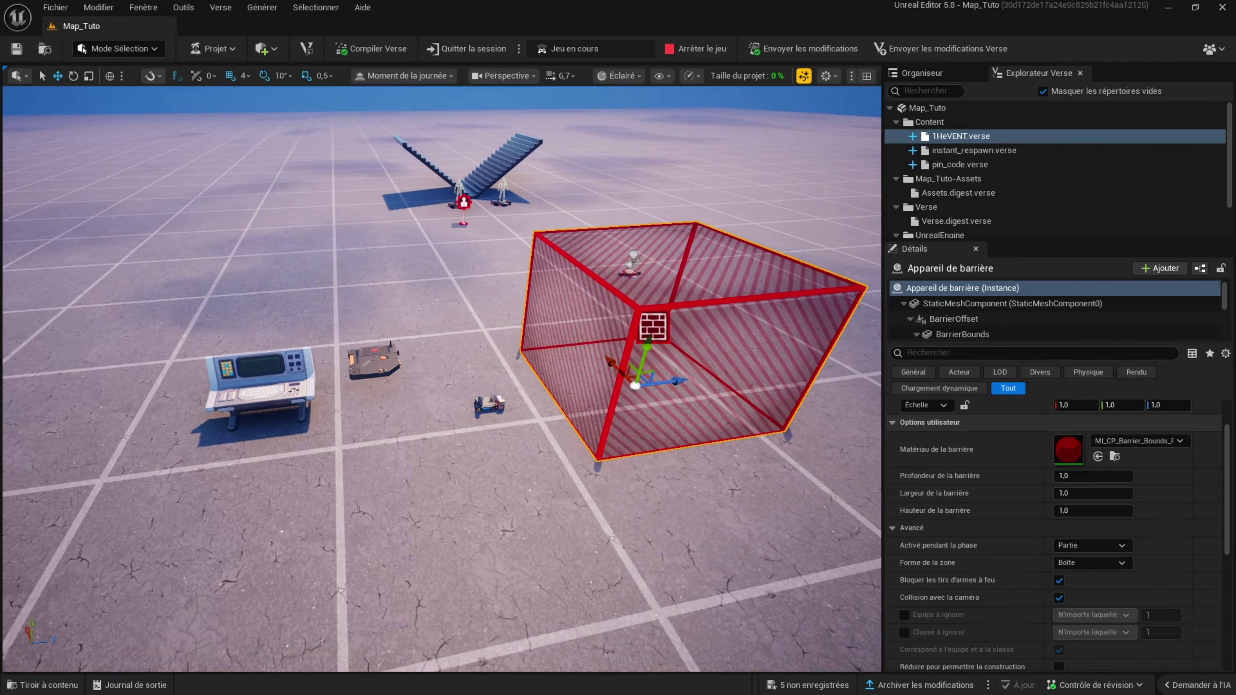
left_click(373, 360)
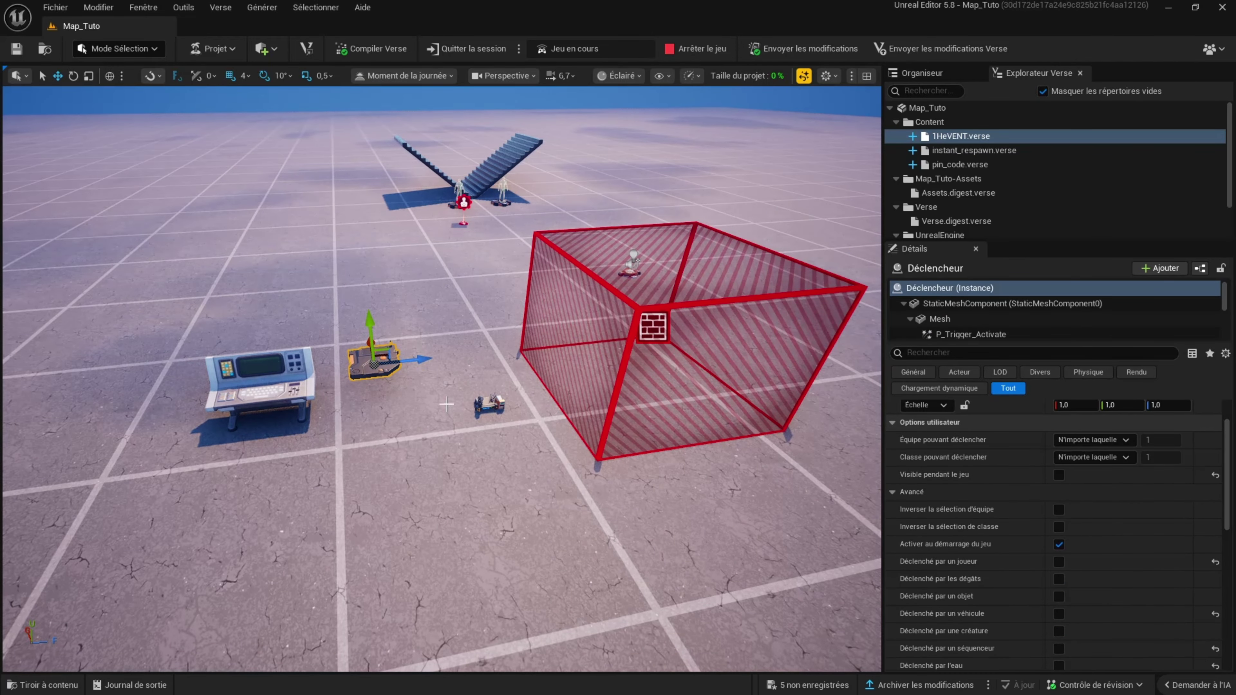
left_click(267, 375)
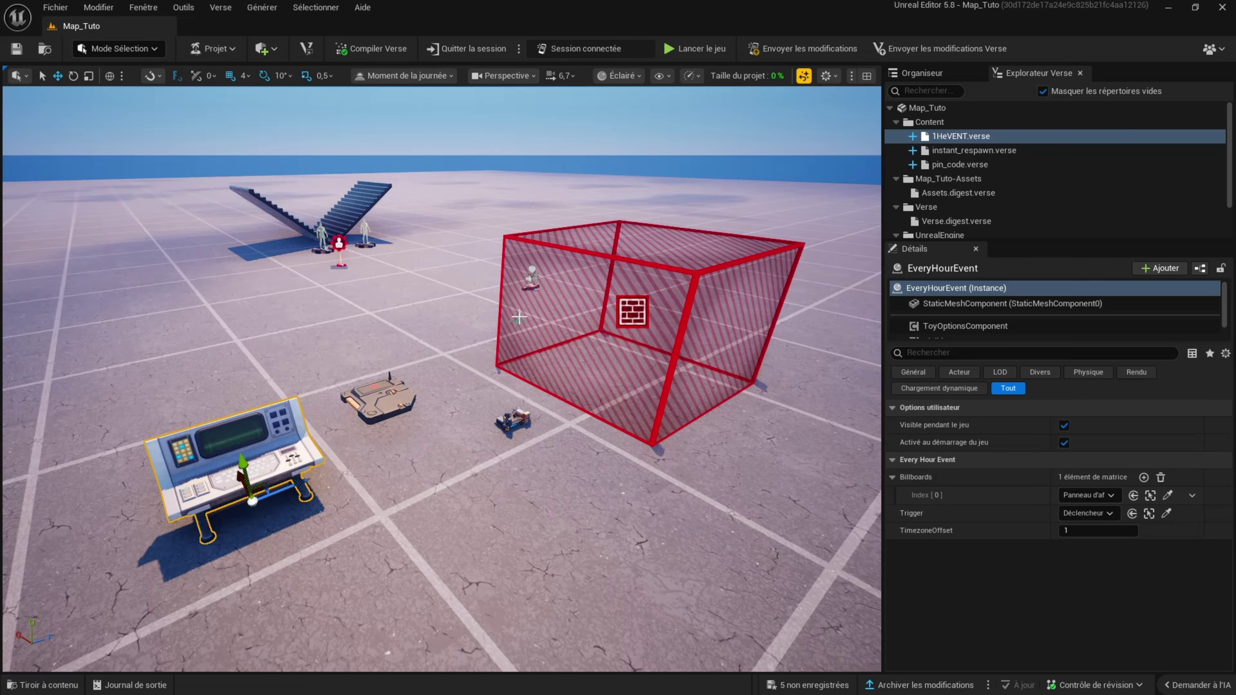
left_click(786, 47)
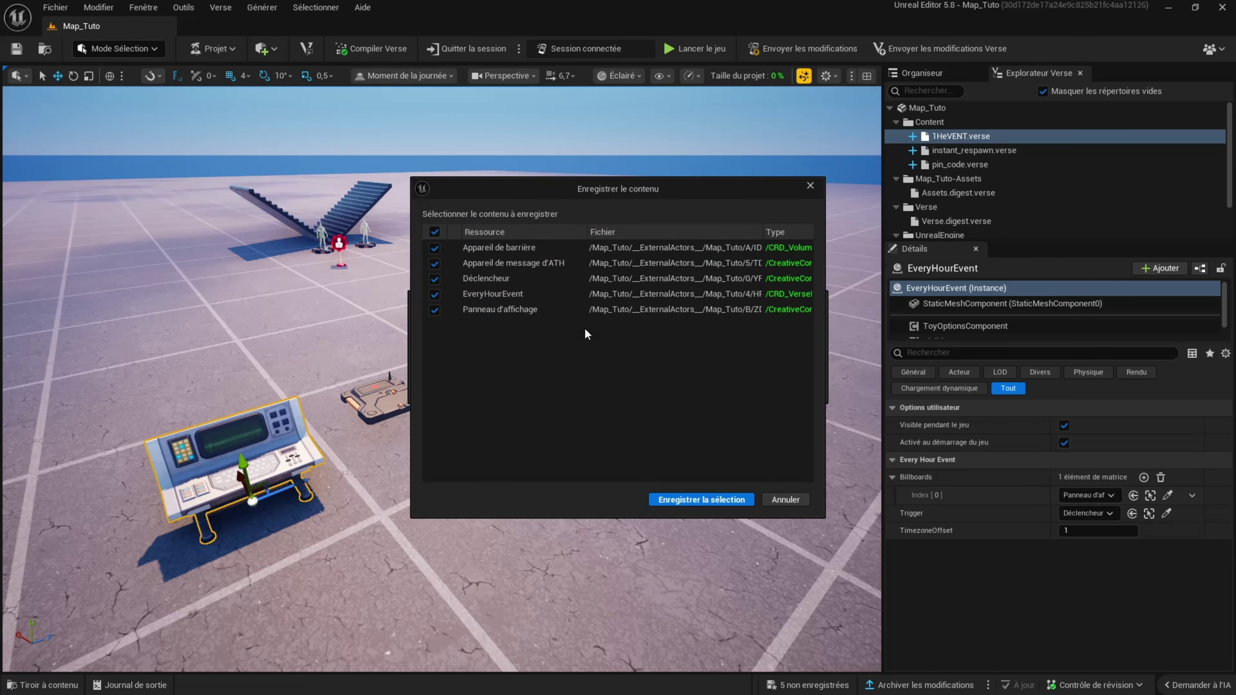
left_click(692, 501)
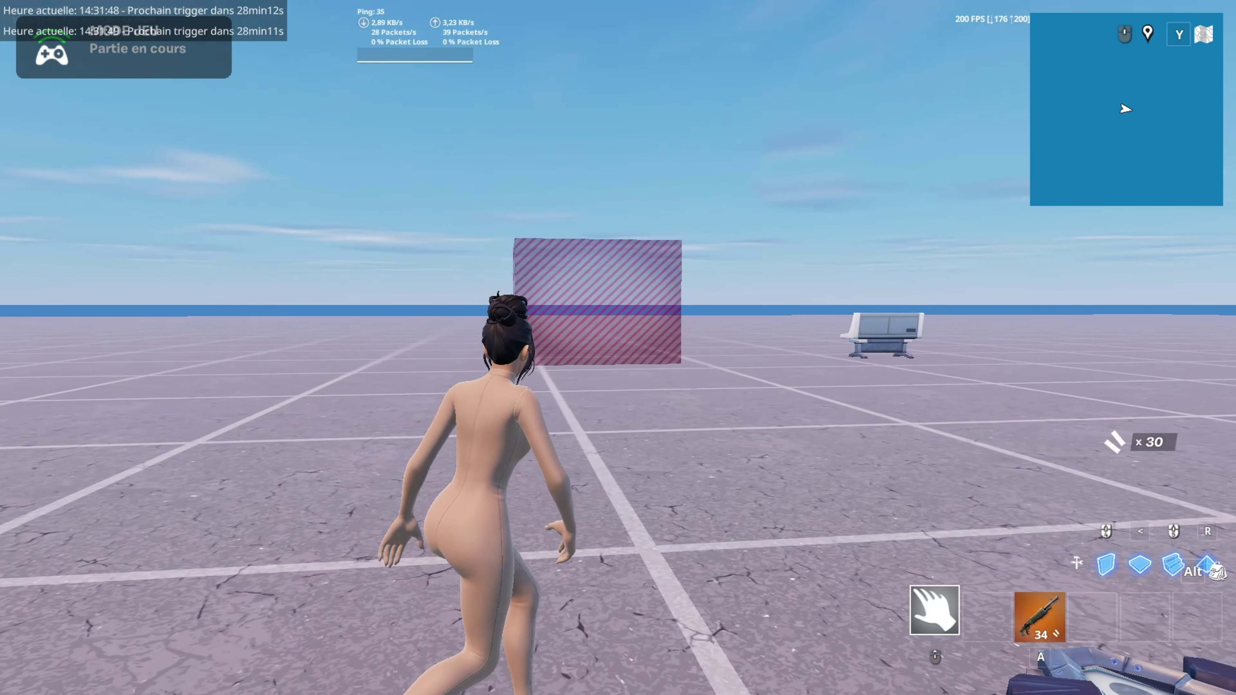
- Switch to the Fortnite client, walk to the console, and compare the billboard's event countdown with the Windows system clock
key("z")
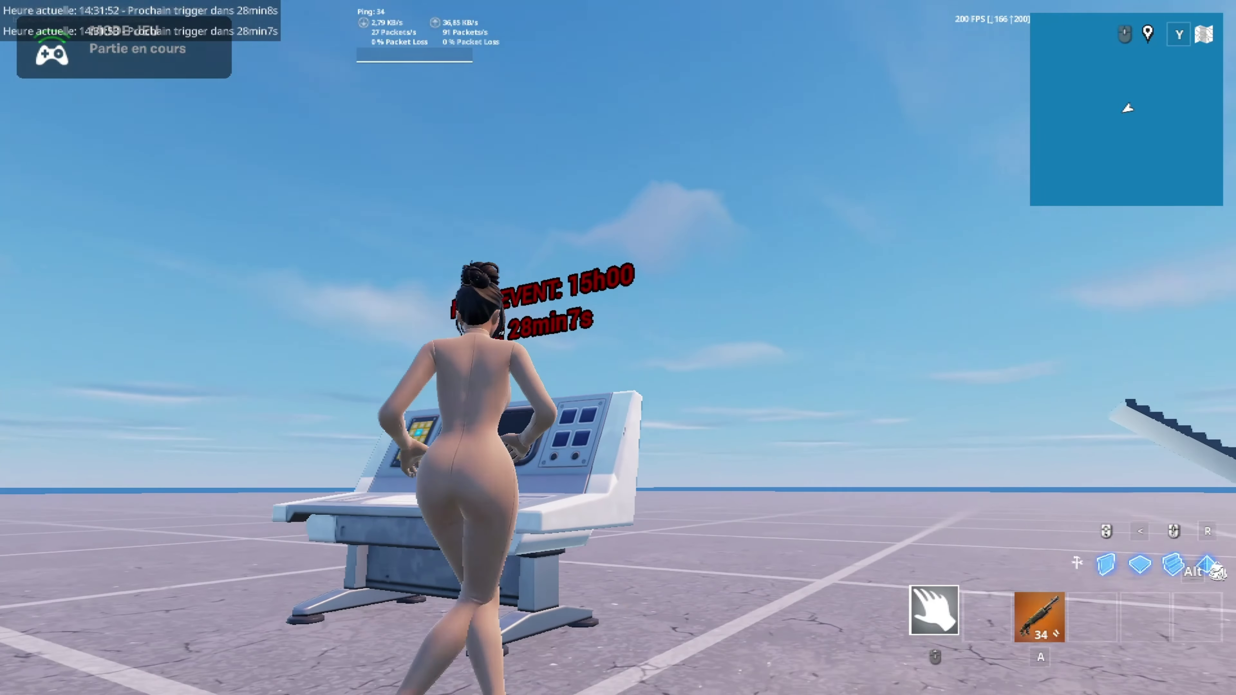
key("q")
key("s")
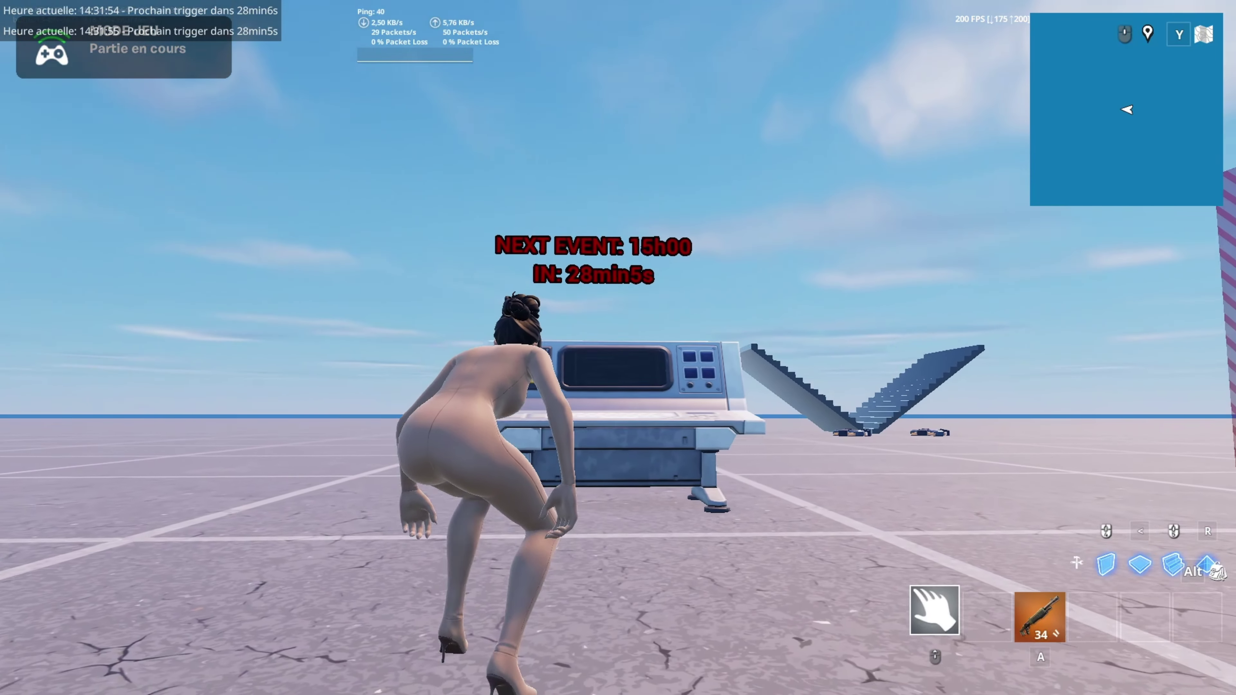
key("z")
key("super")
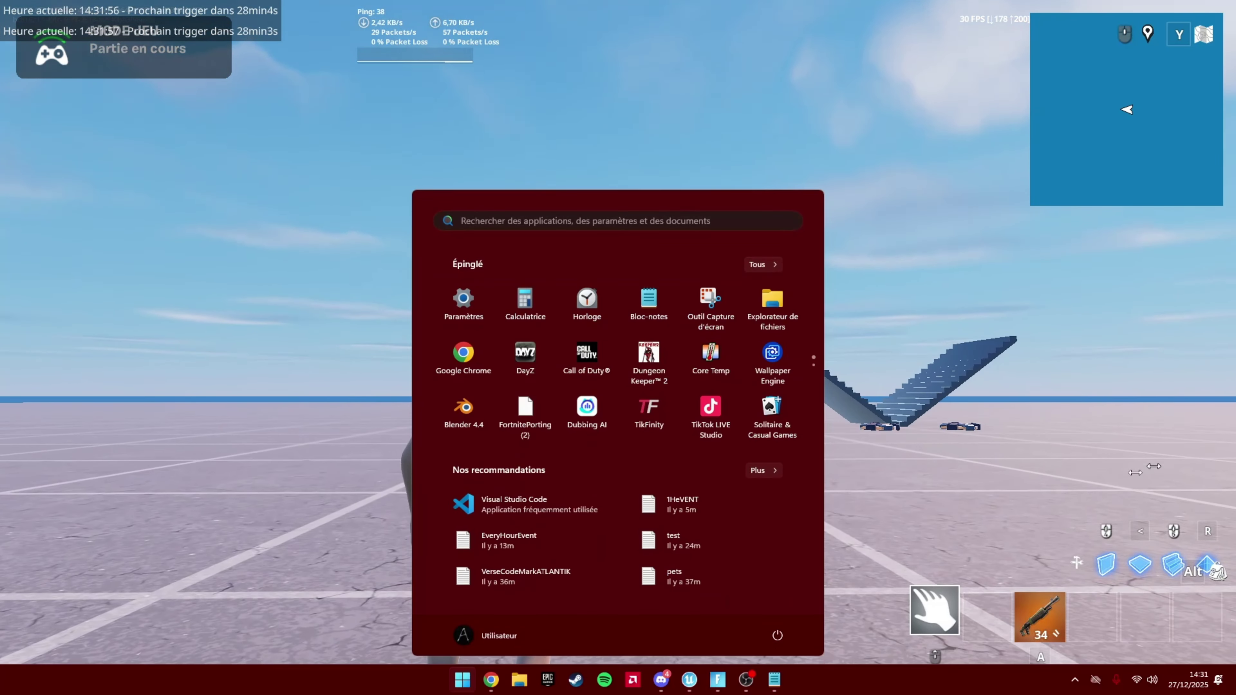
left_click(1005, 420)
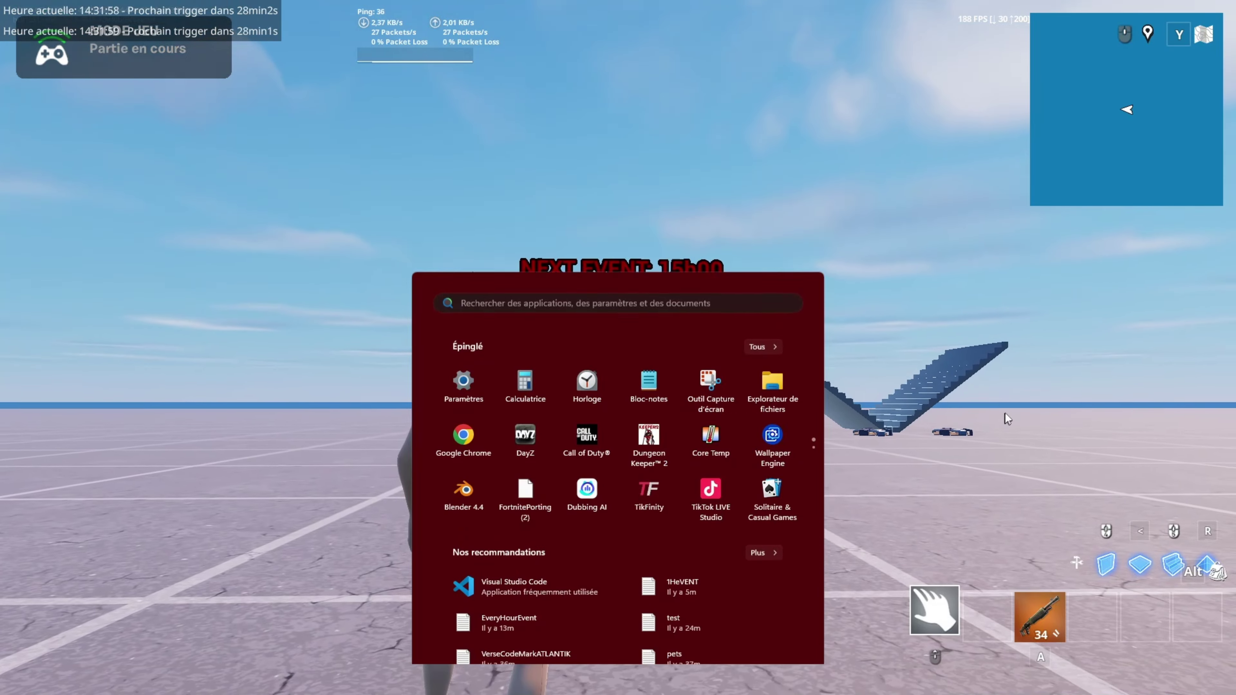
key("z")
key("space")
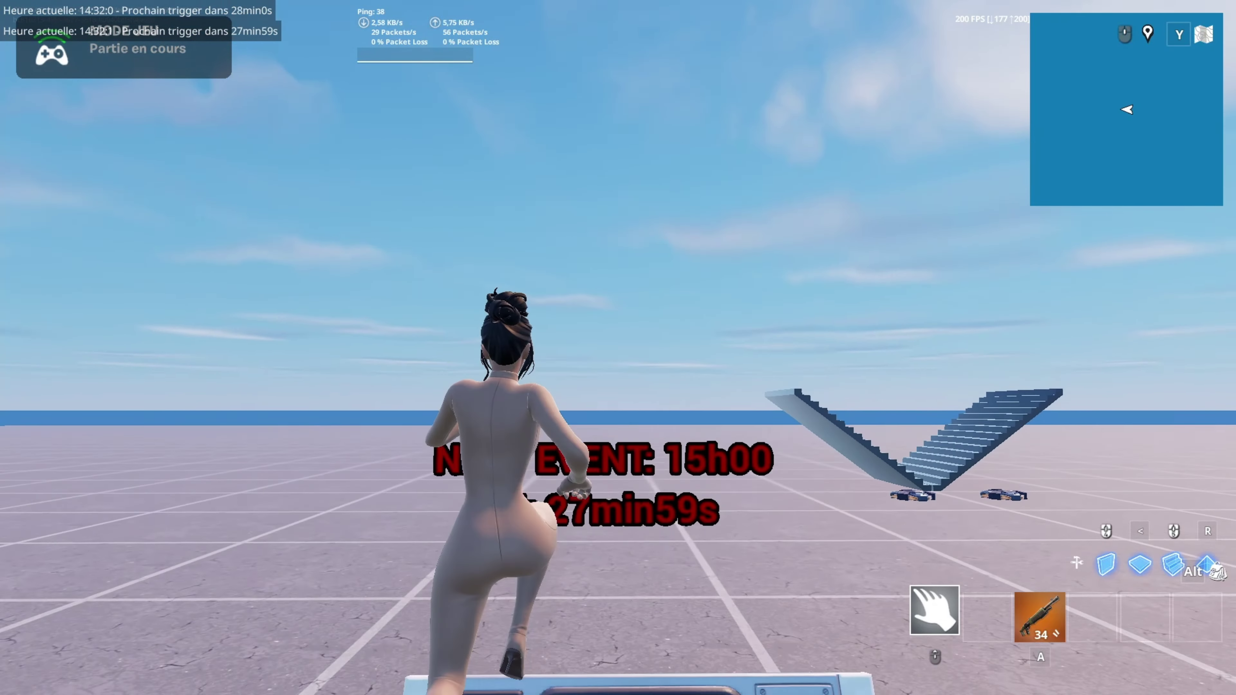
- Run from the console to the striped barrier and jump against it to examine it in the game
key("s")
key("z")
key("d")
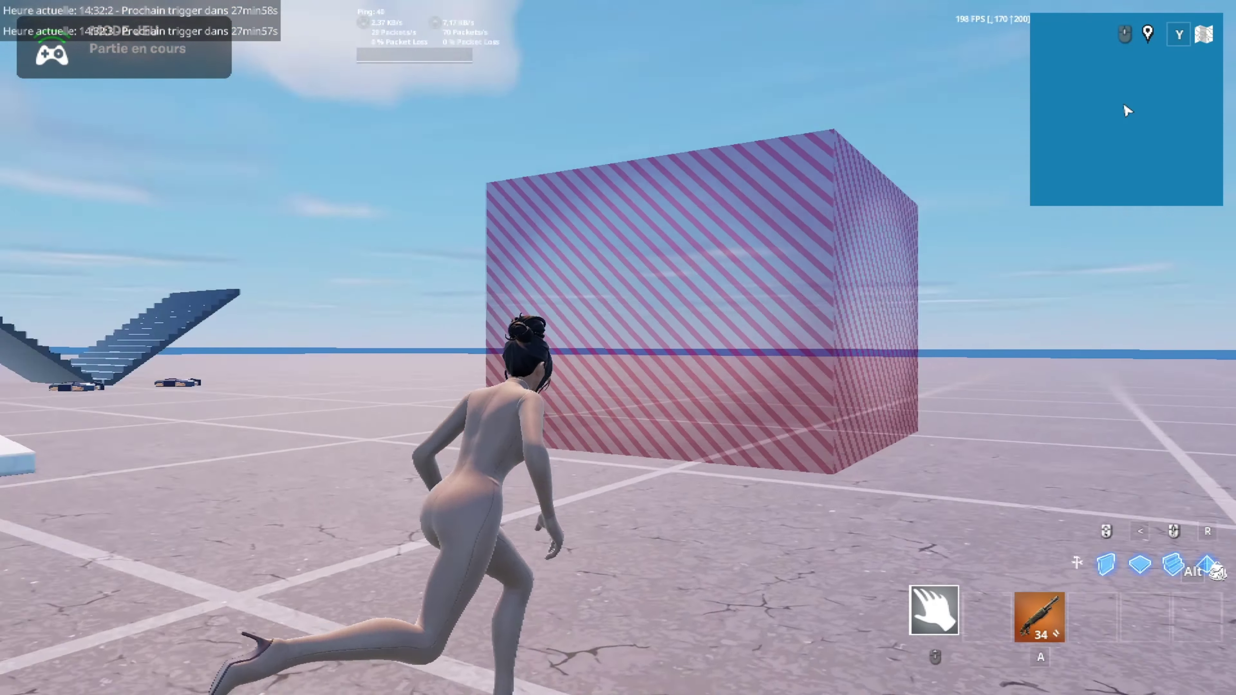
key("z")
key("s")
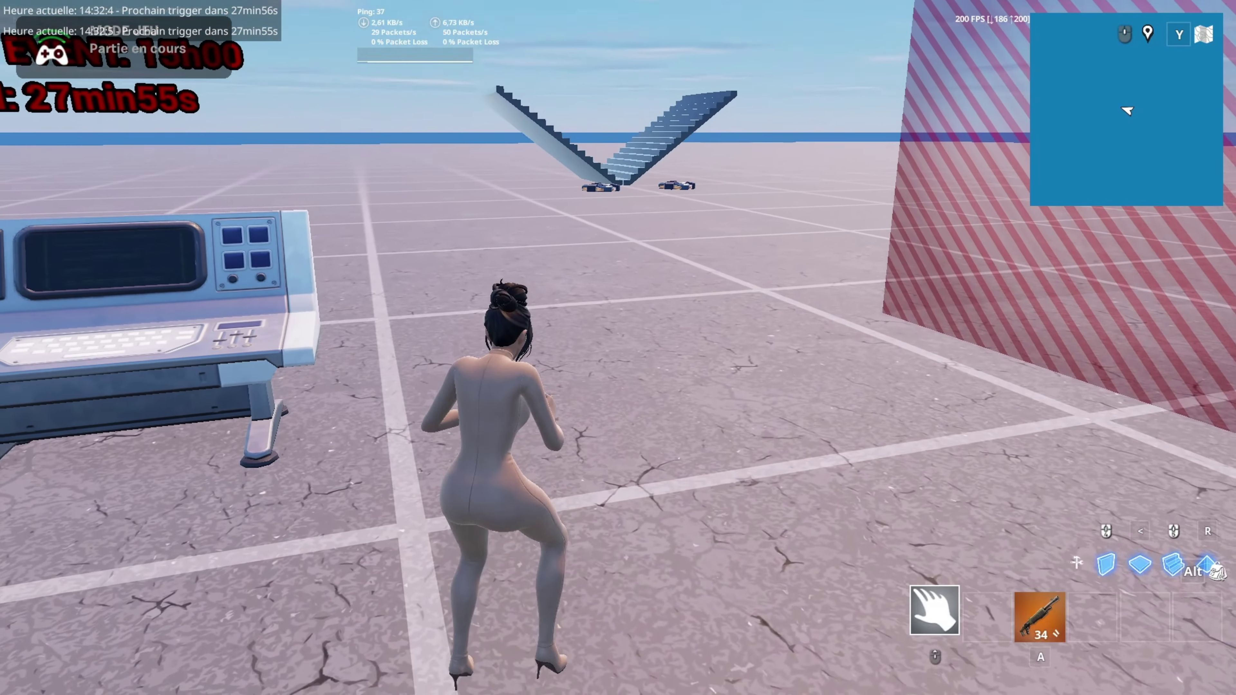
key("d")
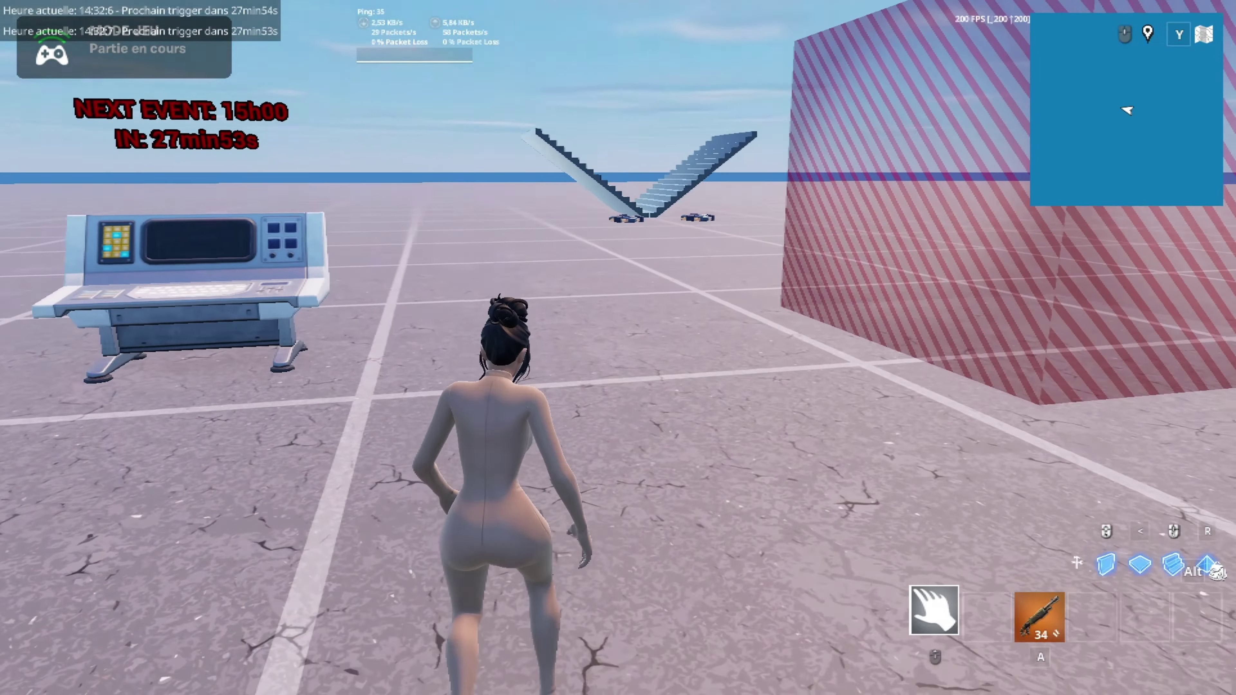
key("q")
key("z")
key("d")
key("z")
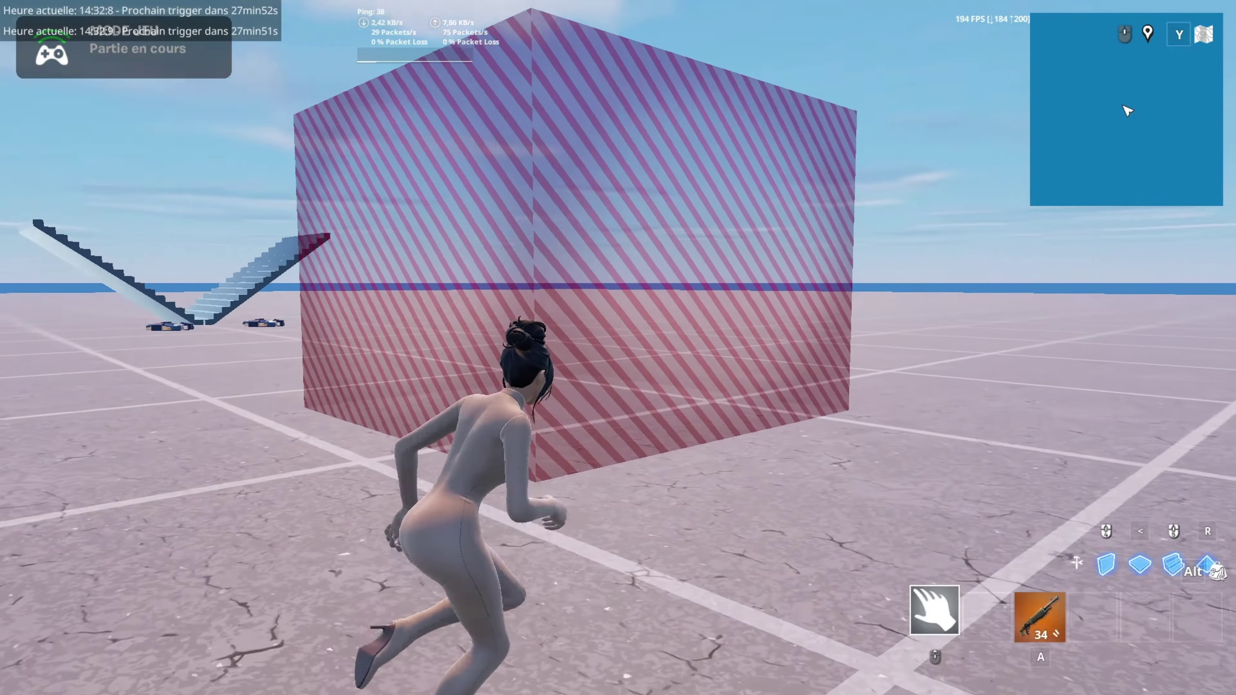
key("space")
key("space")
key("z")
key("space")
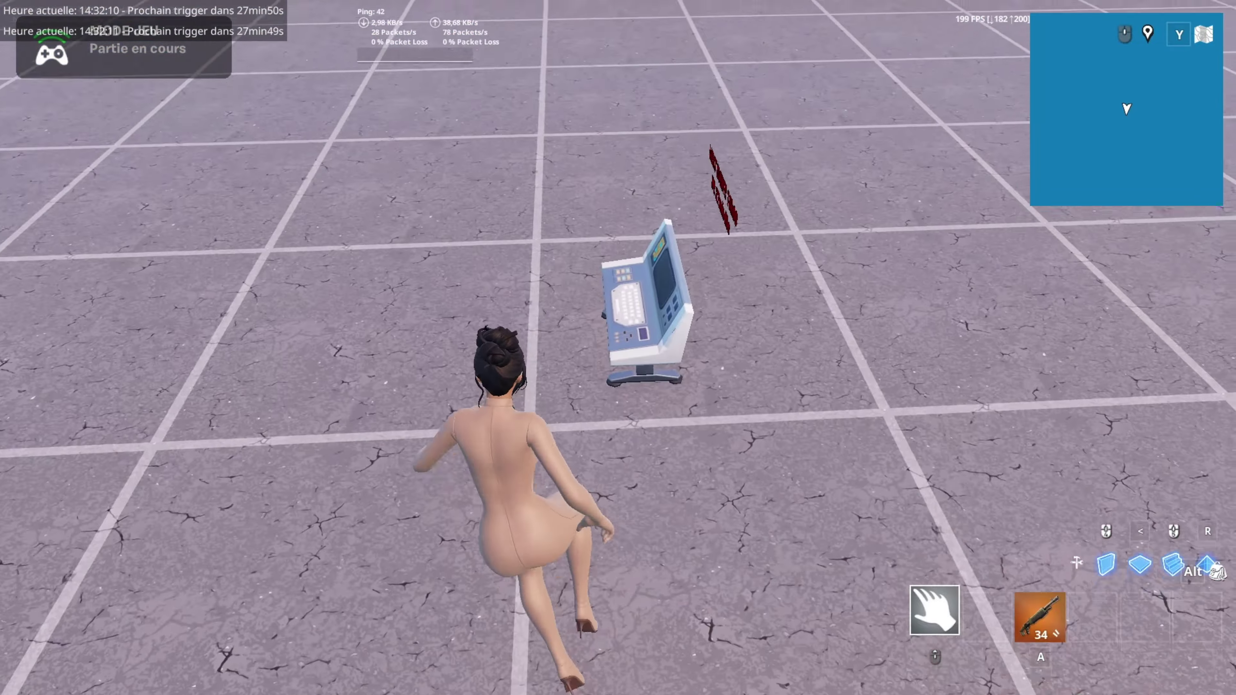
- Return to the console and examine the next-event countdown on the billboard above it
key("s")
key("z")
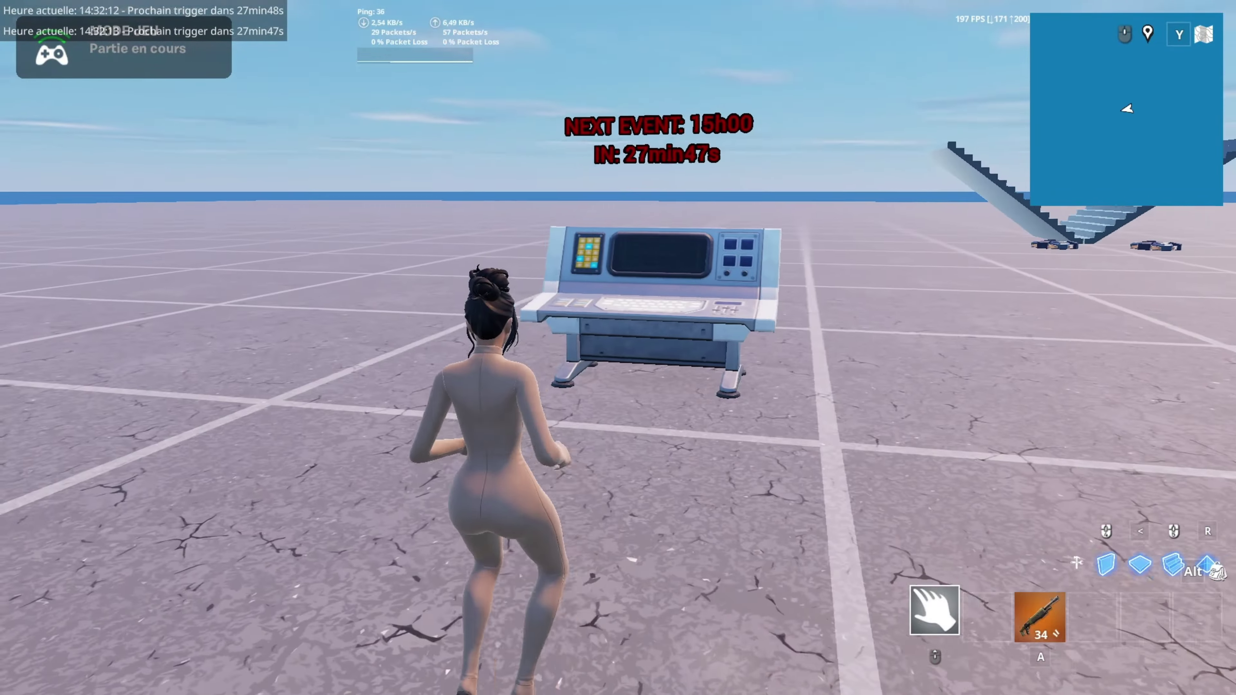
key("s")
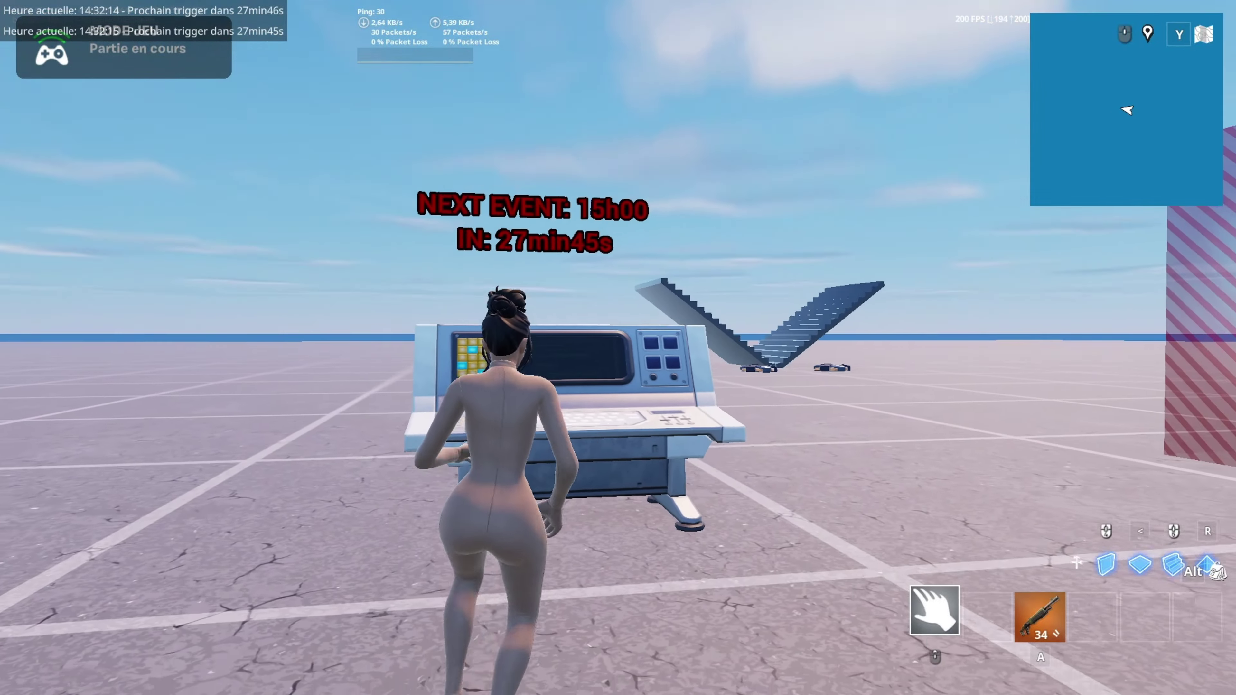
key("z")
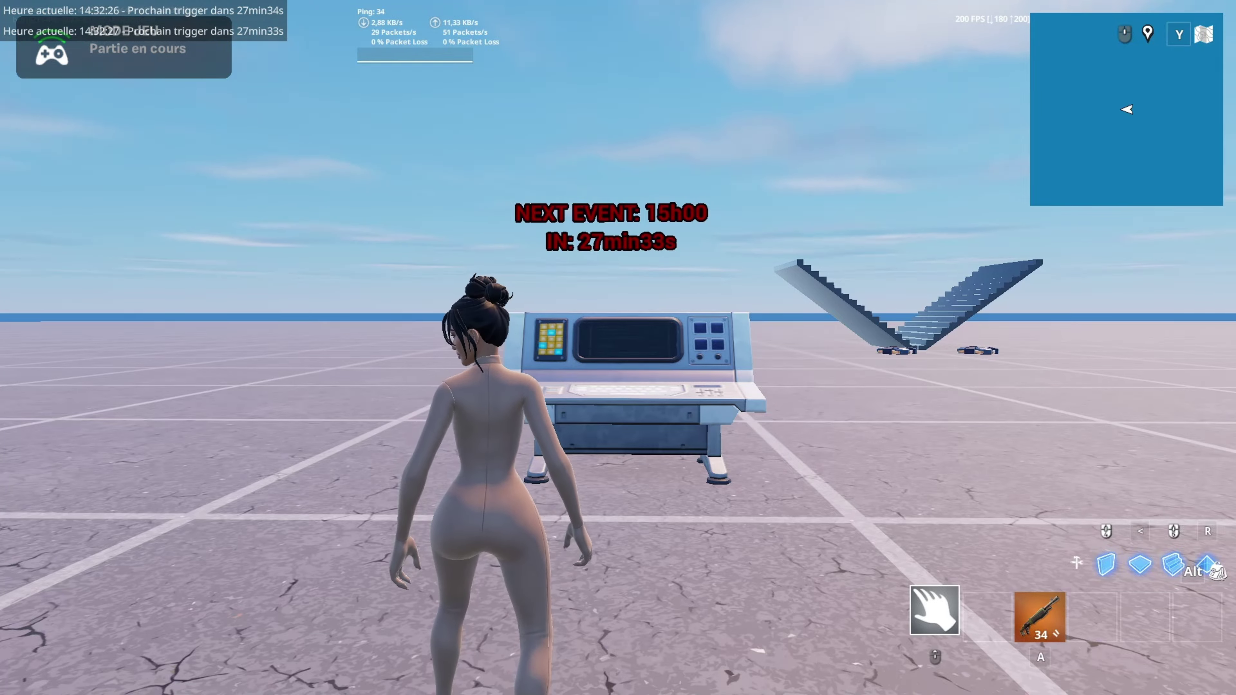
key("z")
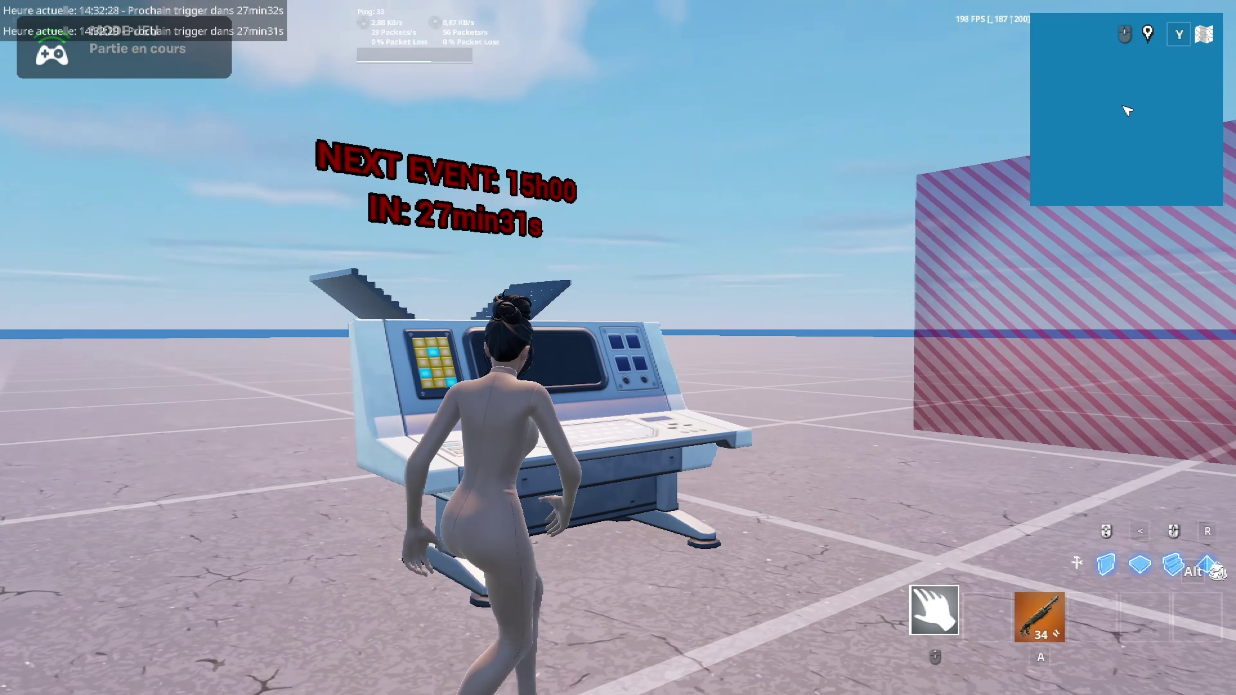
key("z")
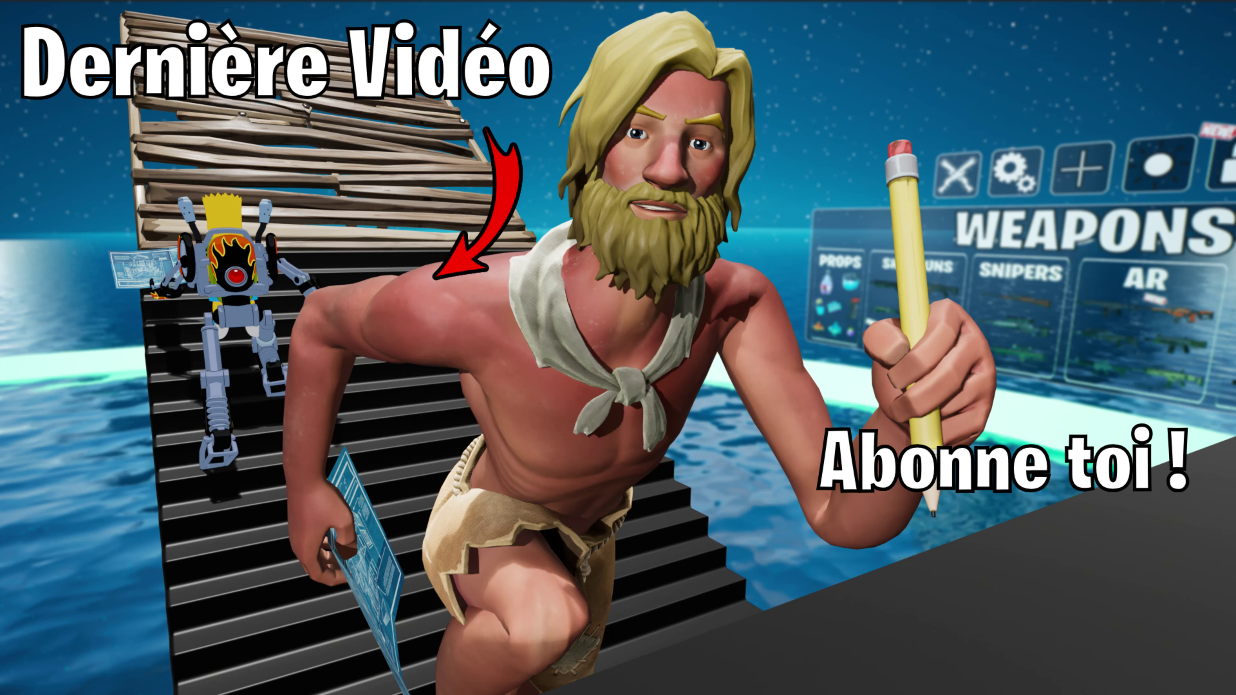